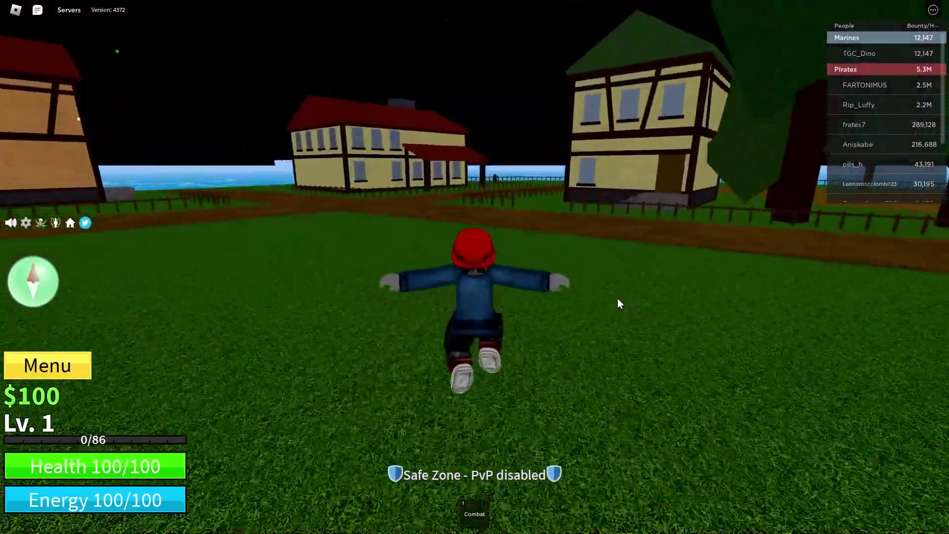
# - Run the character between the village houses and stop facing the windmill
pyautogui.press('d')
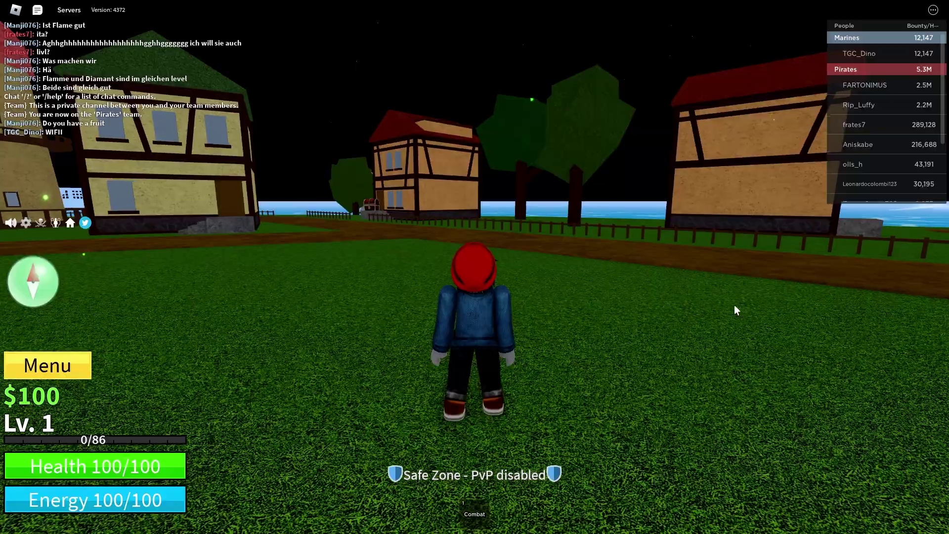
pyautogui.press('w')
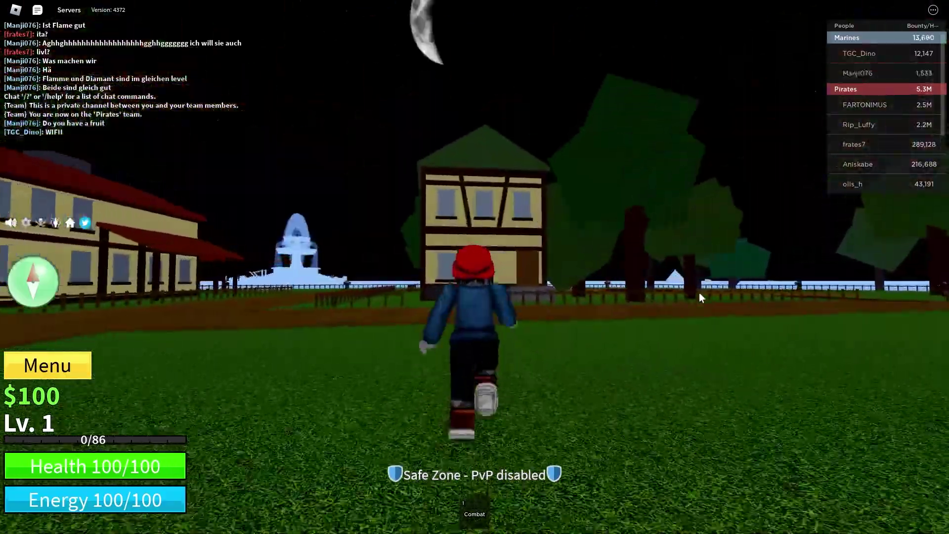
pyautogui.press('a')
pyautogui.press('w')
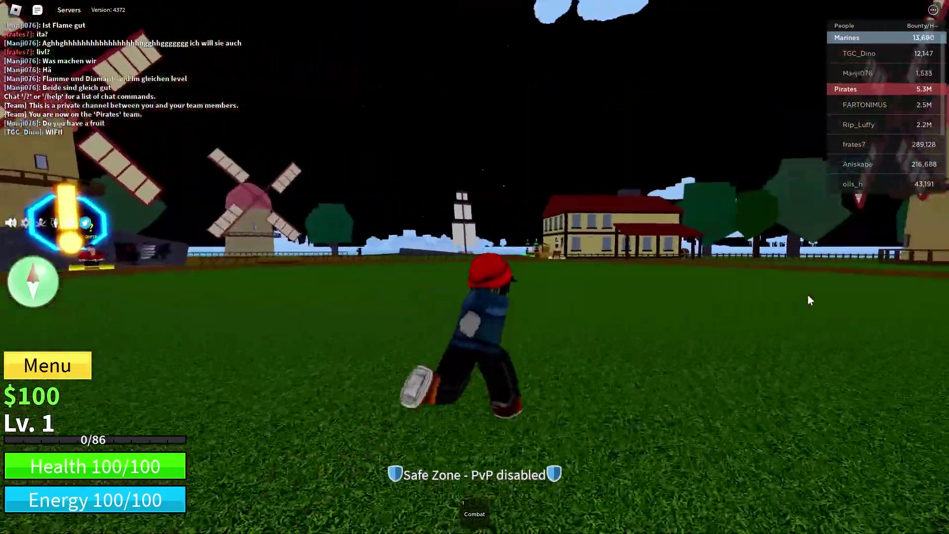
pyautogui.press('w')
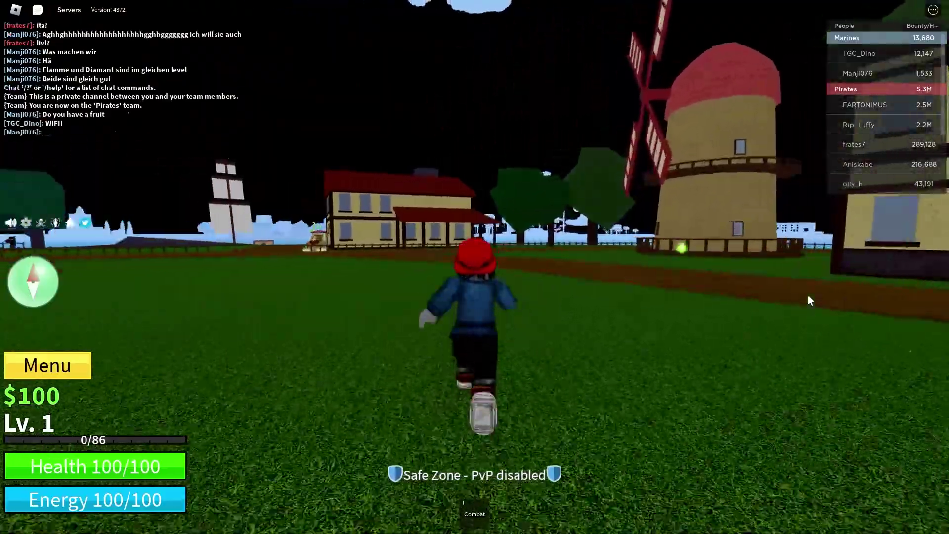
pyautogui.press('a')
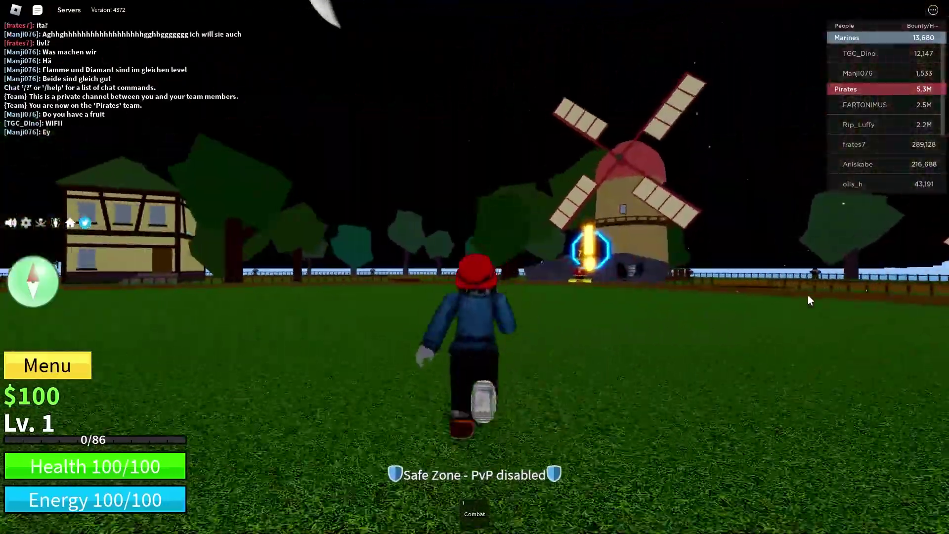
pyautogui.press('w')
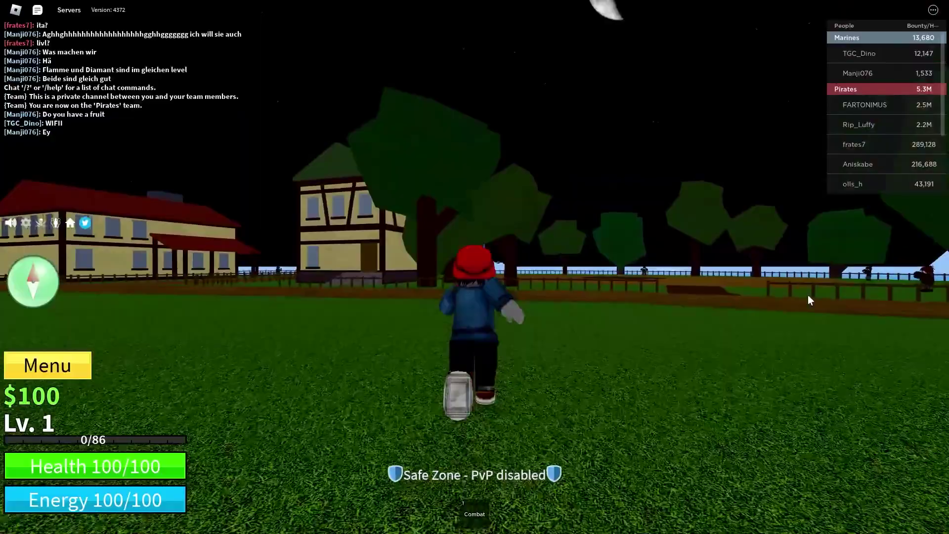
pyautogui.press('a')
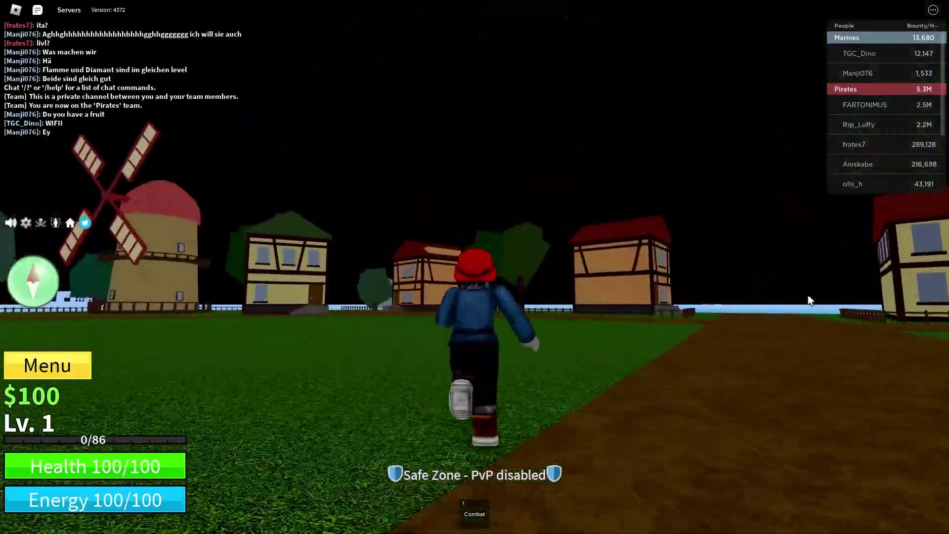
pyautogui.press('w')
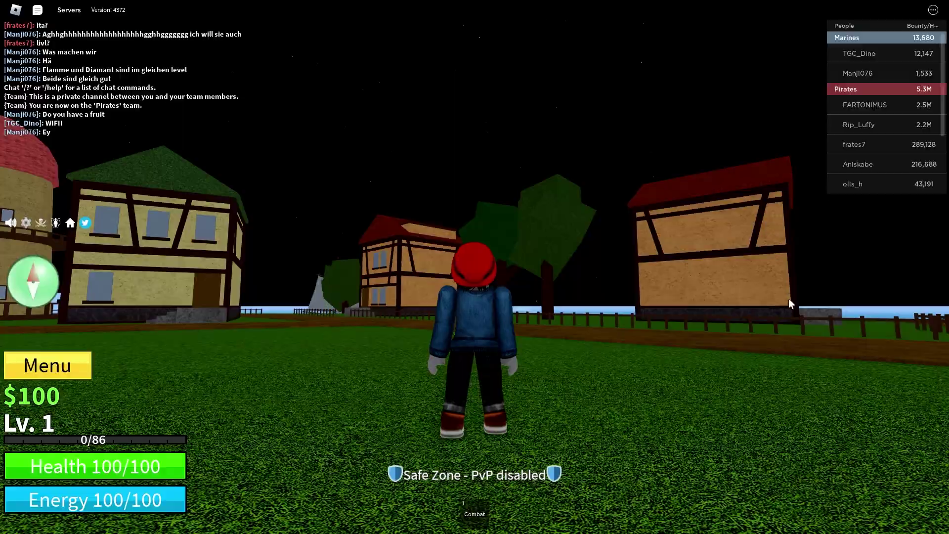
pyautogui.press('a')
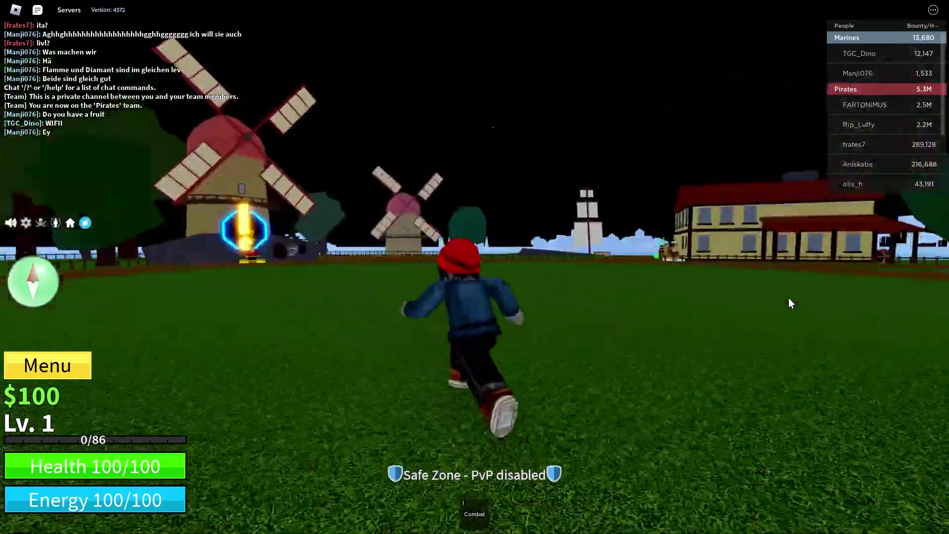
pyautogui.press('w')
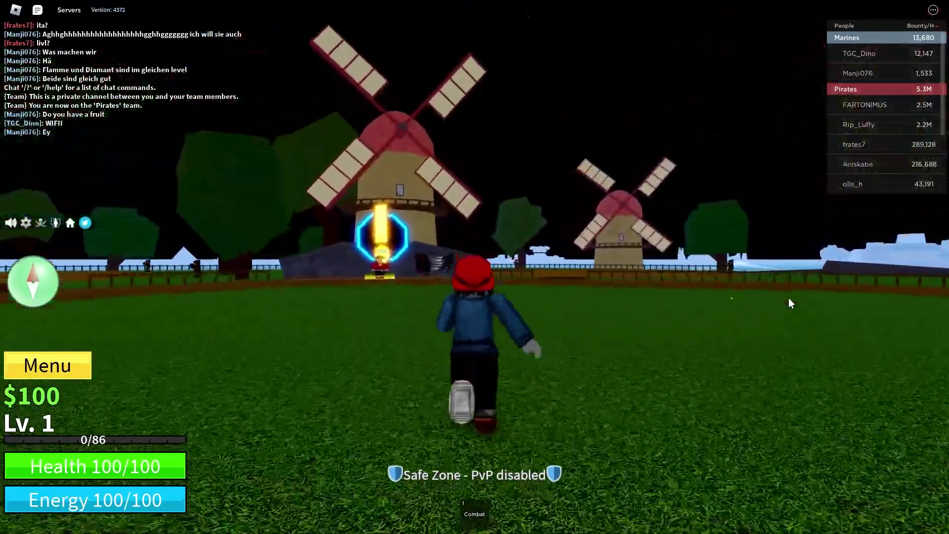
pyautogui.press('d')
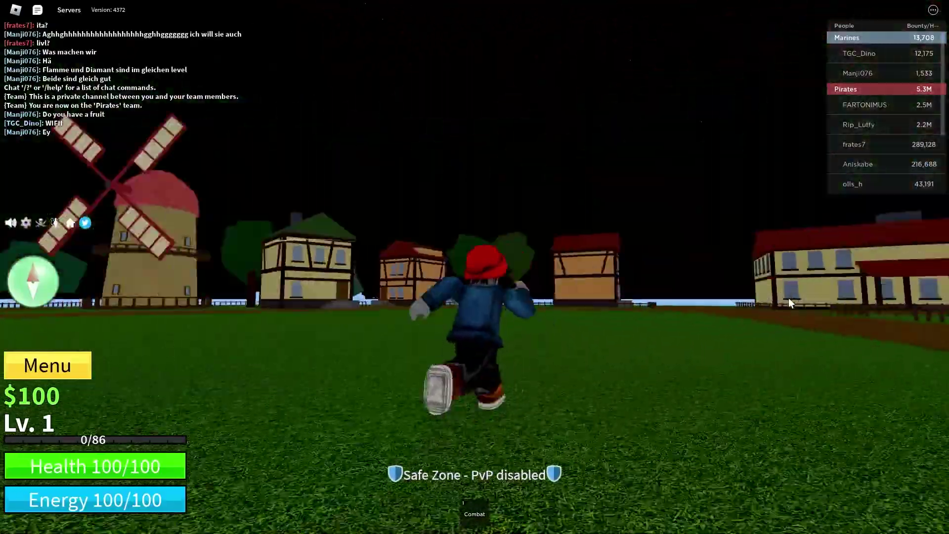
pyautogui.press('w')
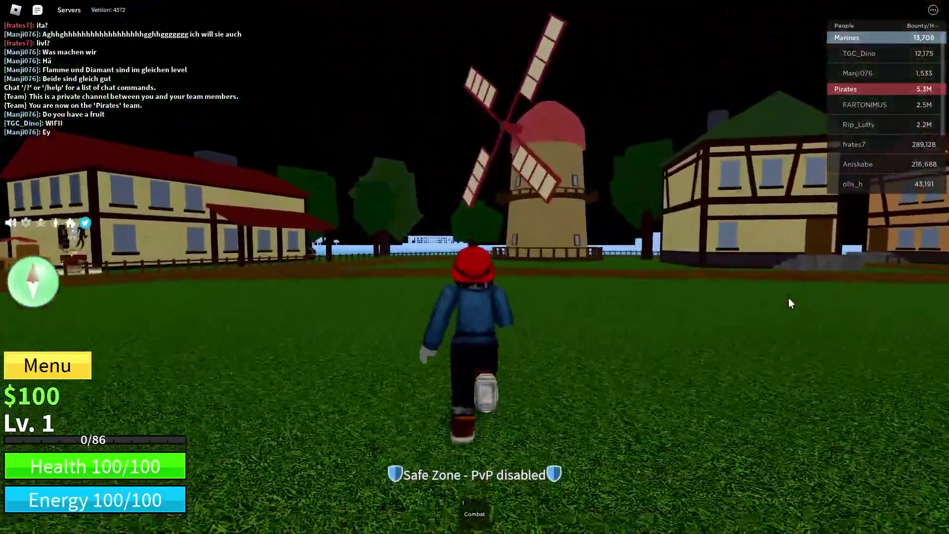
pyautogui.press('w')
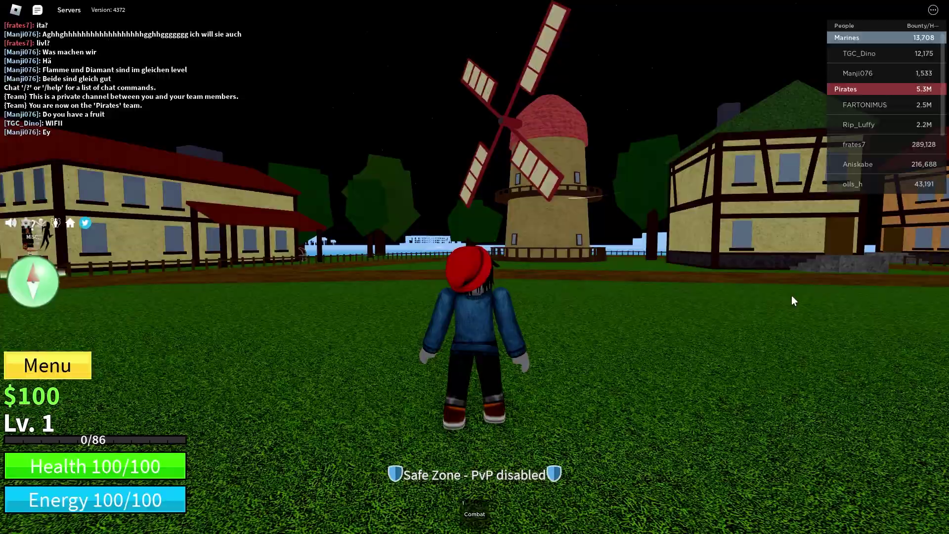
# - Run along the path and across the grass toward the quest-marker windmills
pyautogui.press('d')
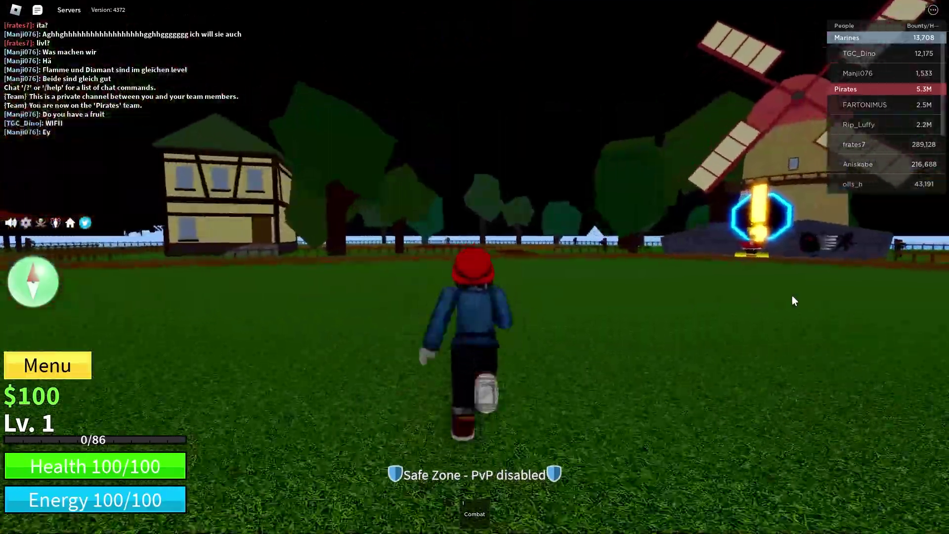
pyautogui.press('d')
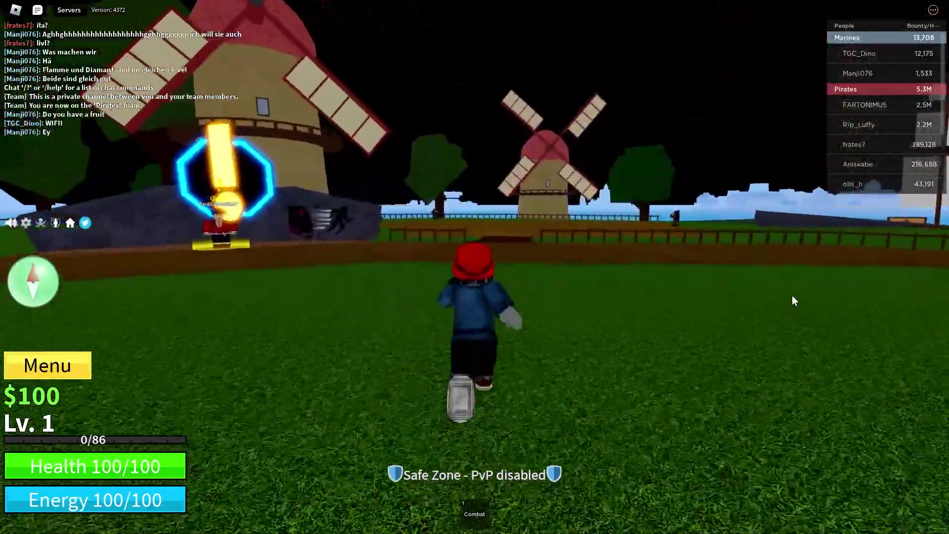
pyautogui.press('d')
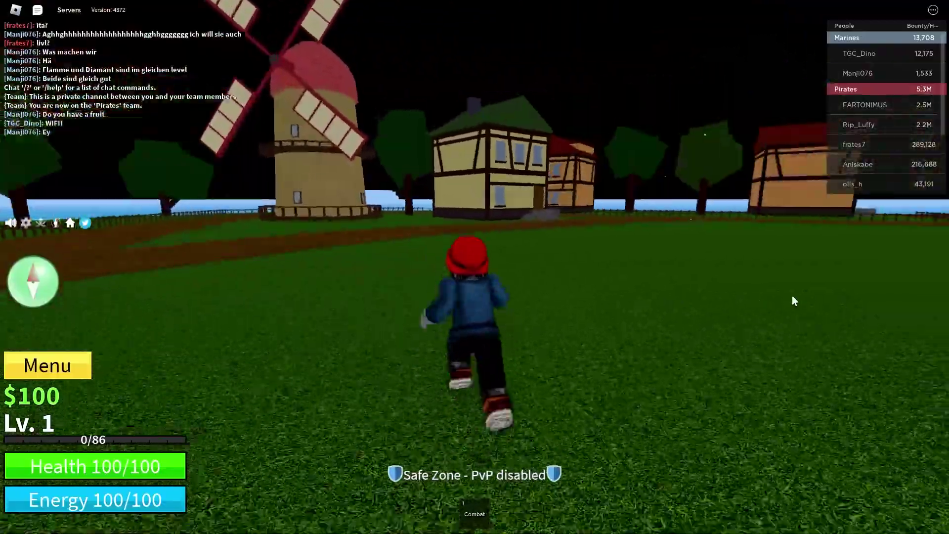
pyautogui.press('d')
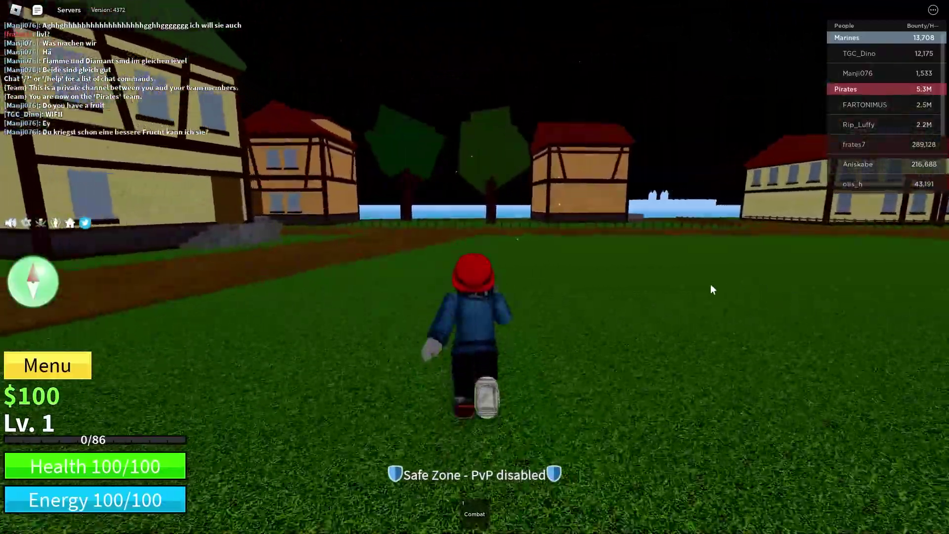
pyautogui.press('w')
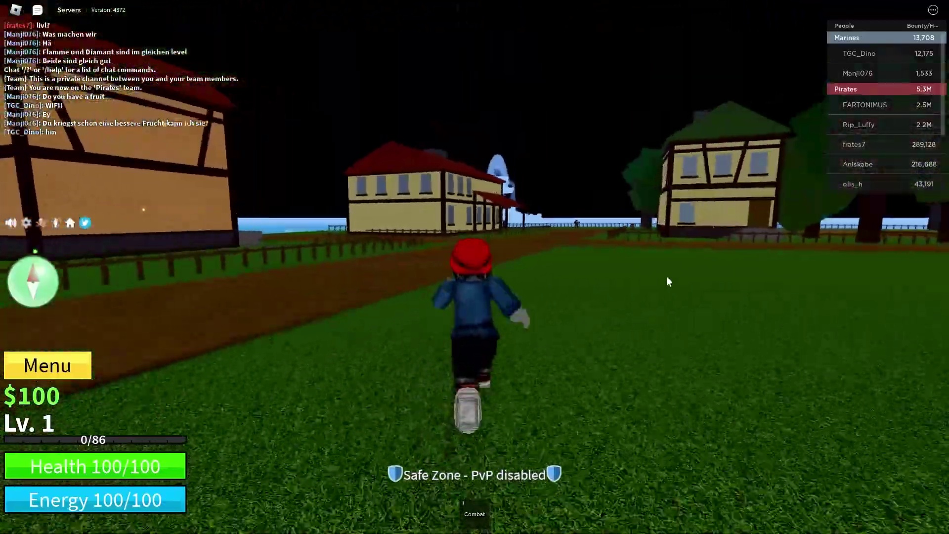
pyautogui.press('w')
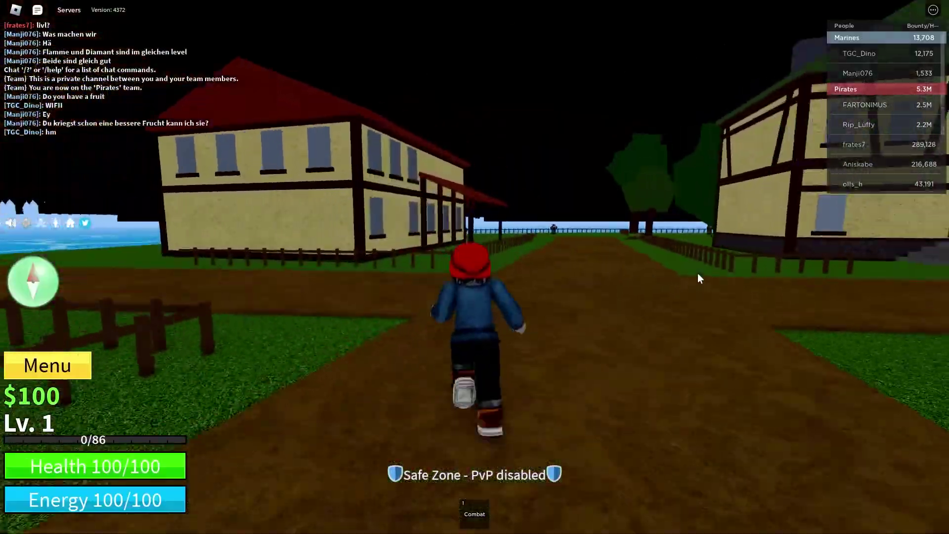
pyautogui.press('w')
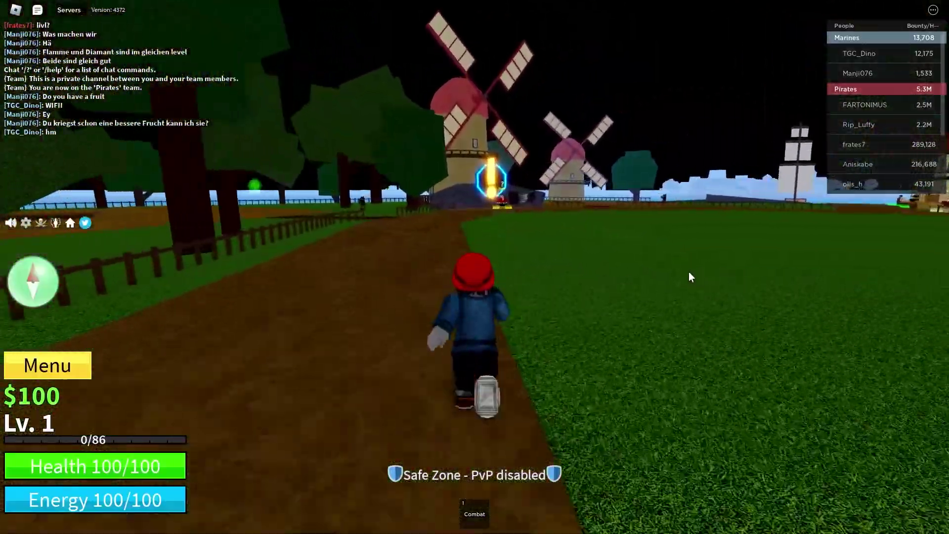
pyautogui.press('w')
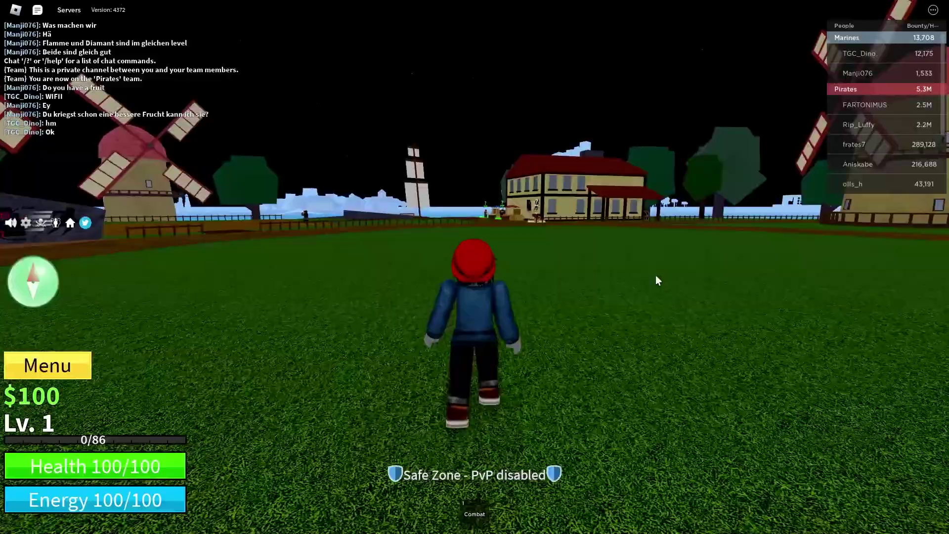
pyautogui.press('w')
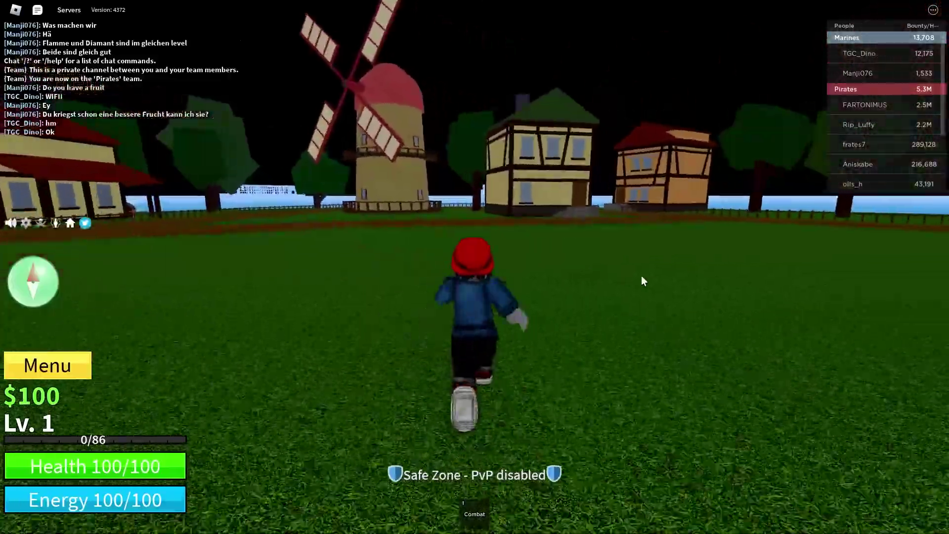
pyautogui.press('w')
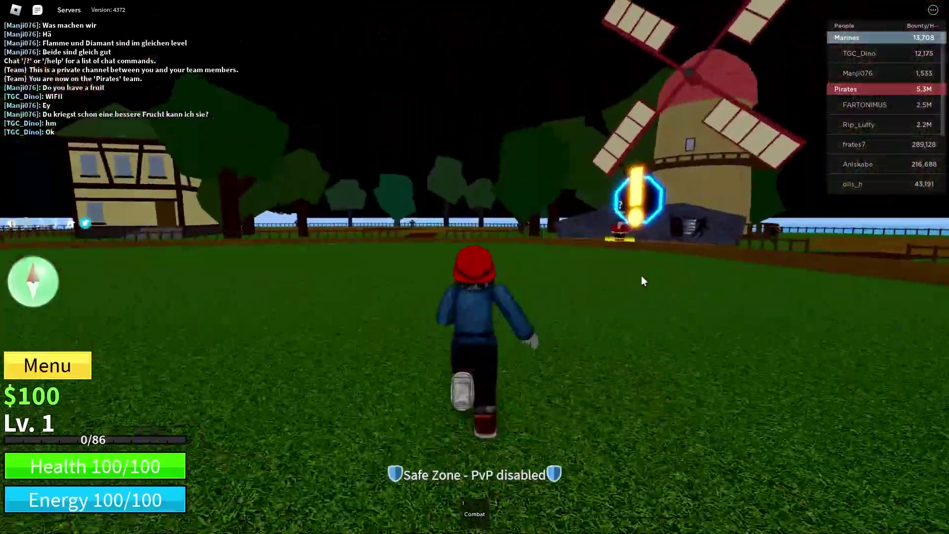
pyautogui.press('w')
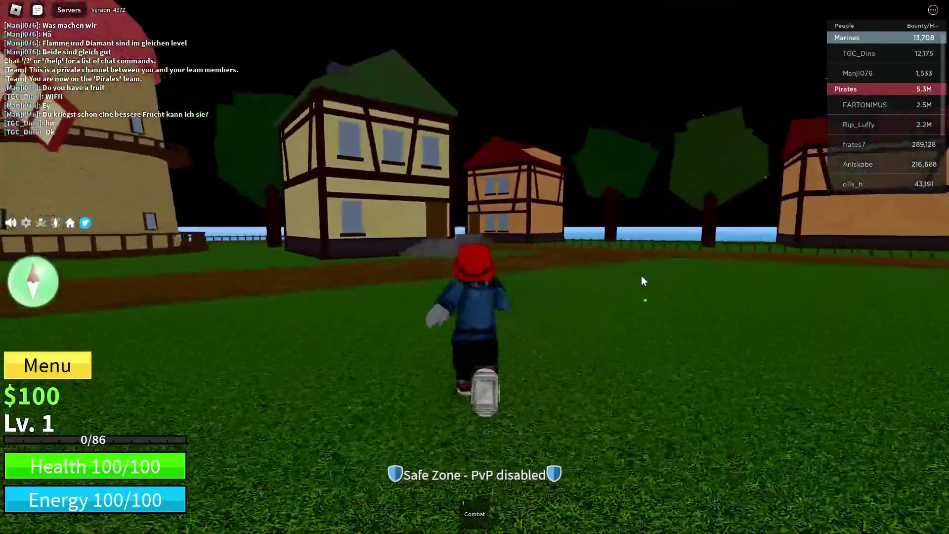
pyautogui.press('w')
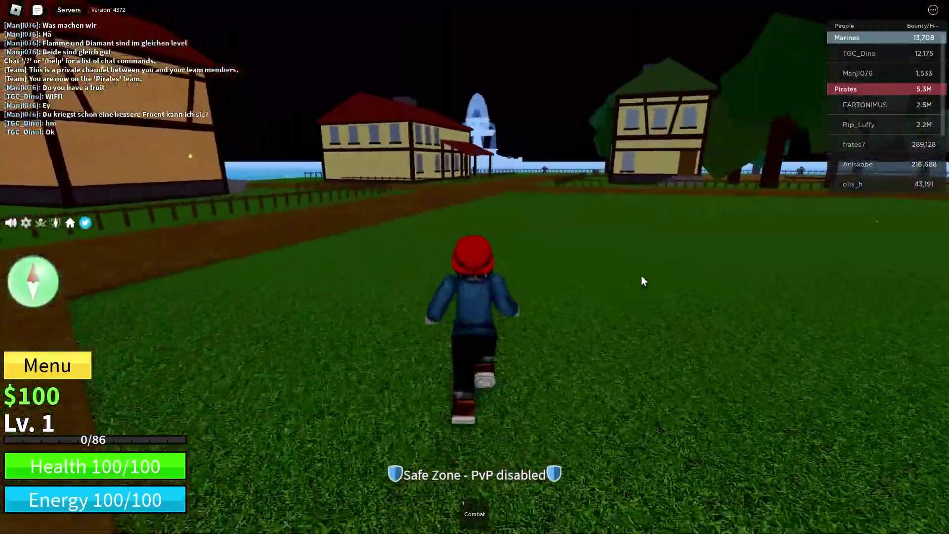
pyautogui.press('w')
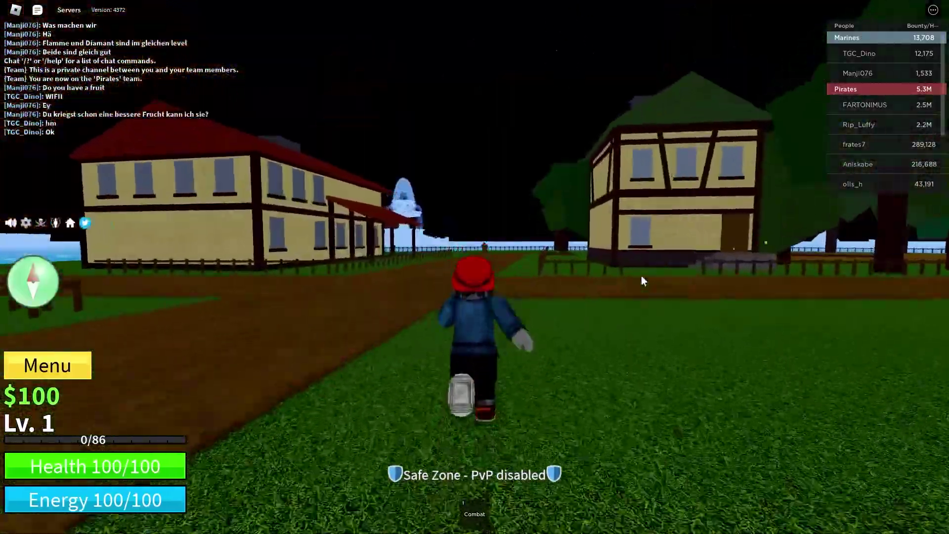
pyautogui.press('w')
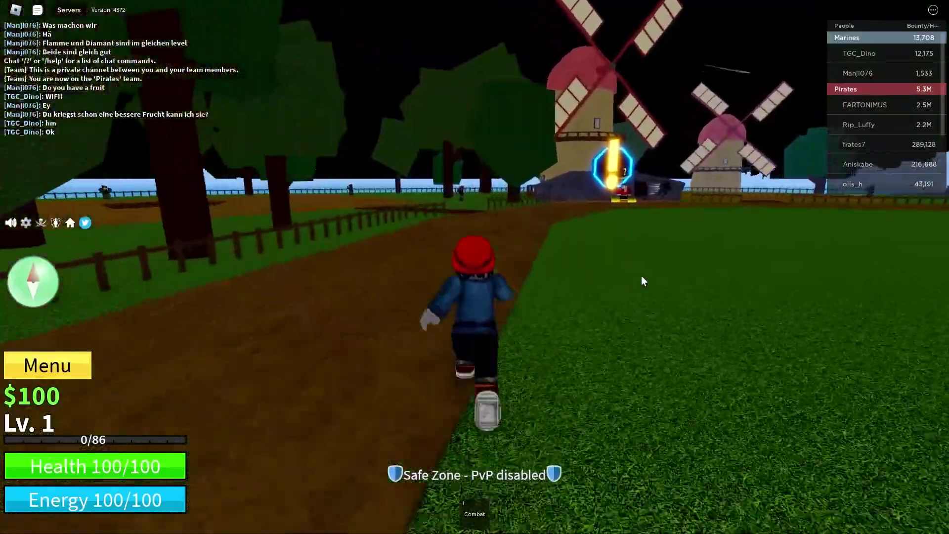
pyautogui.press('w')
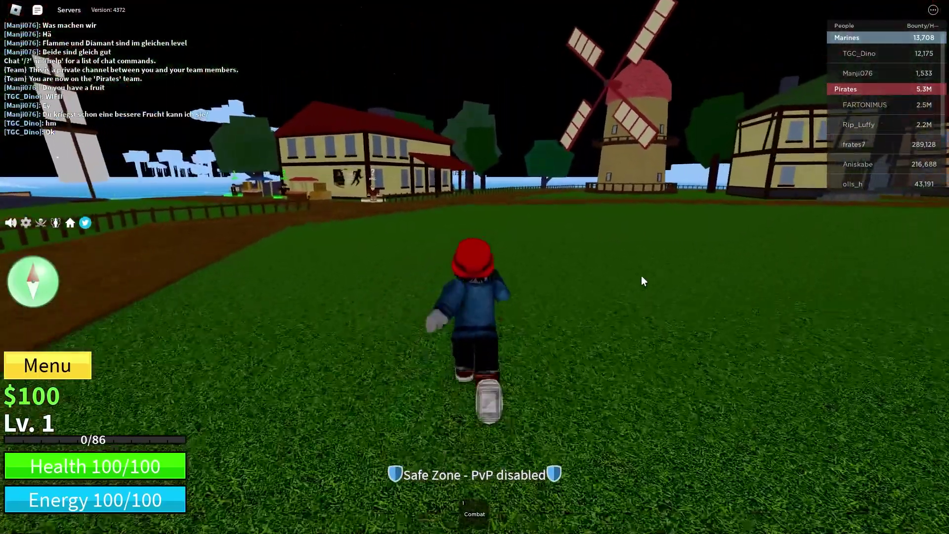
# - Run across the field past the houses onto the dirt path by the yellow house
pyautogui.press('w')
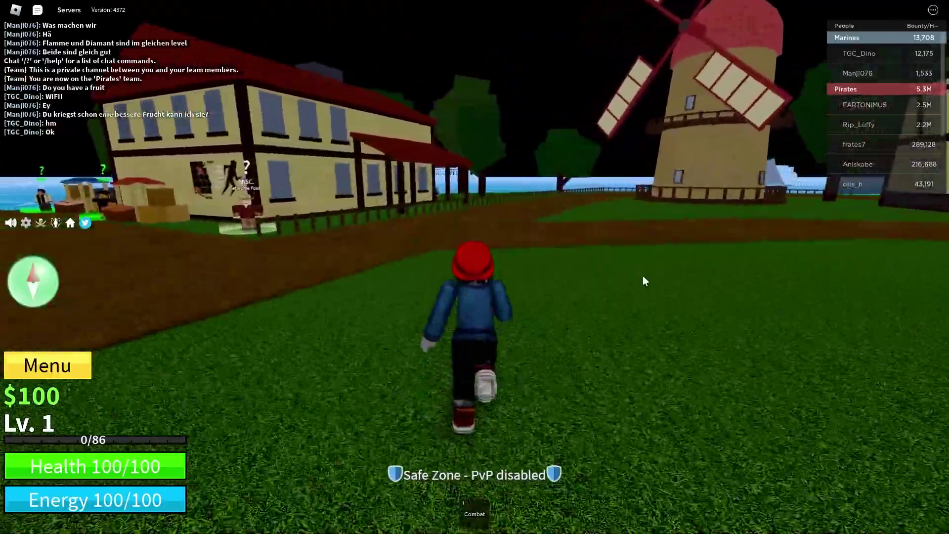
pyautogui.press('w')
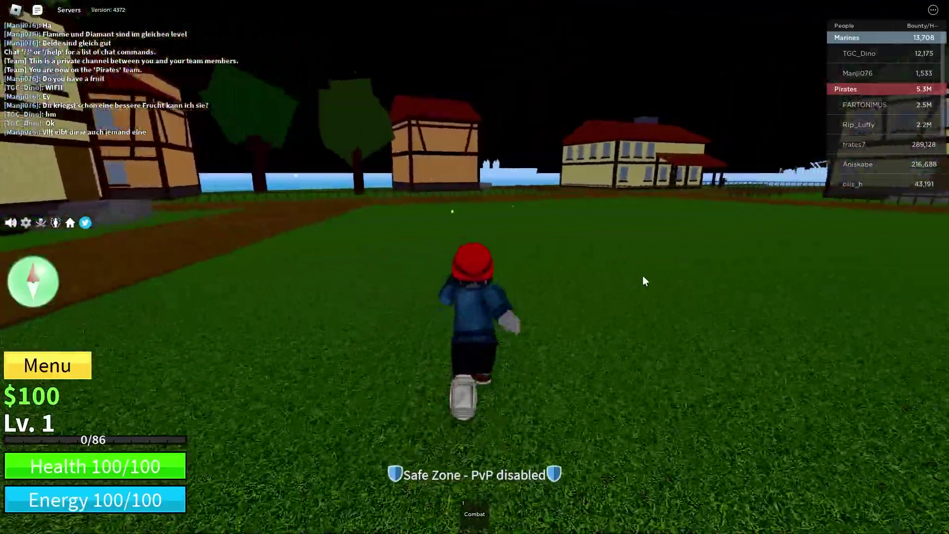
pyautogui.press('w')
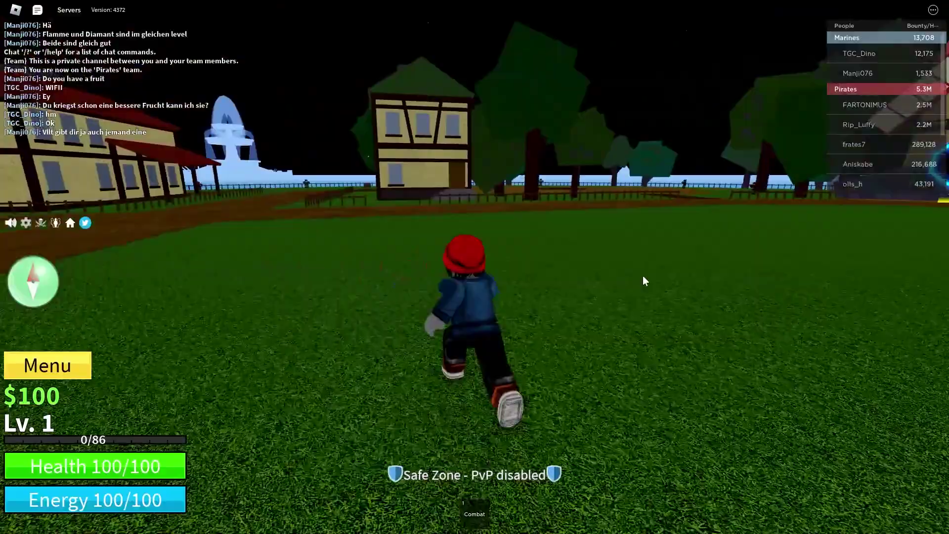
pyautogui.press('w')
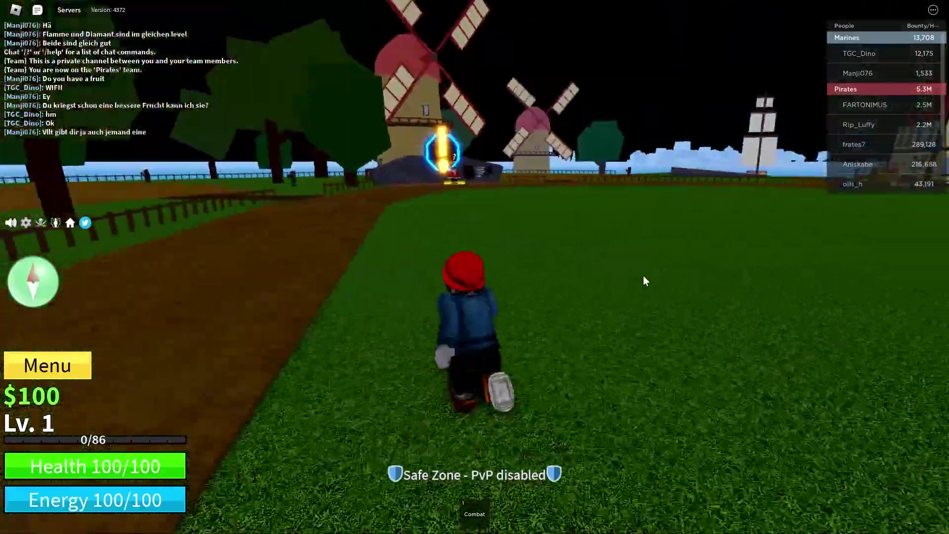
pyautogui.press('w')
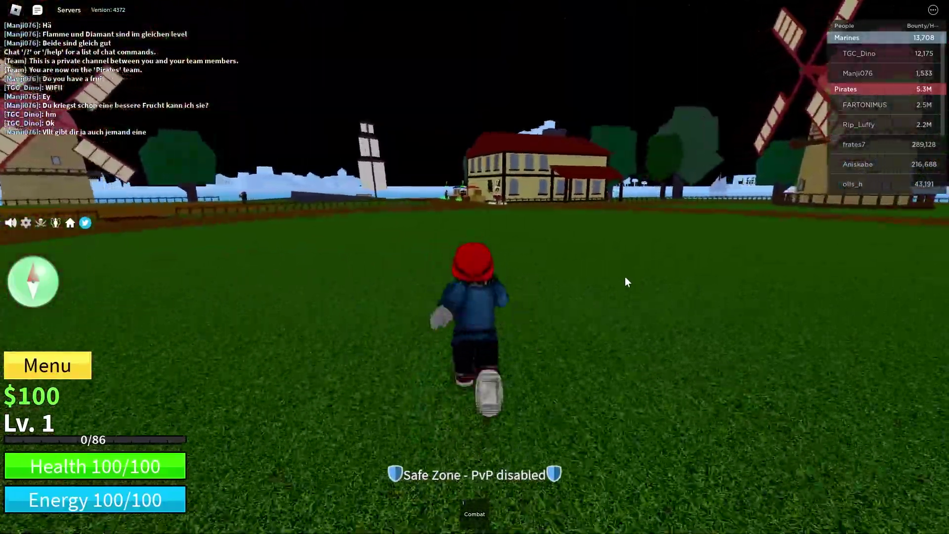
pyautogui.press('w')
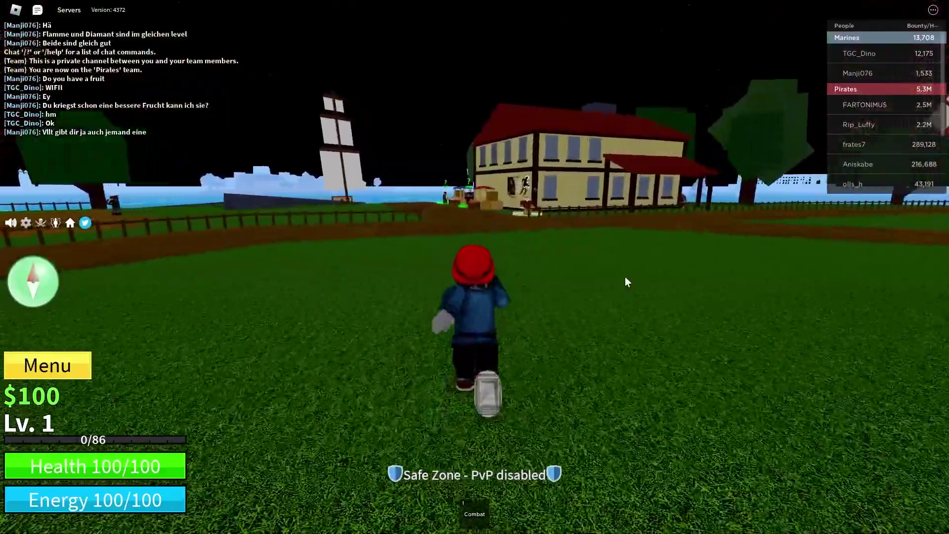
pyautogui.press('w')
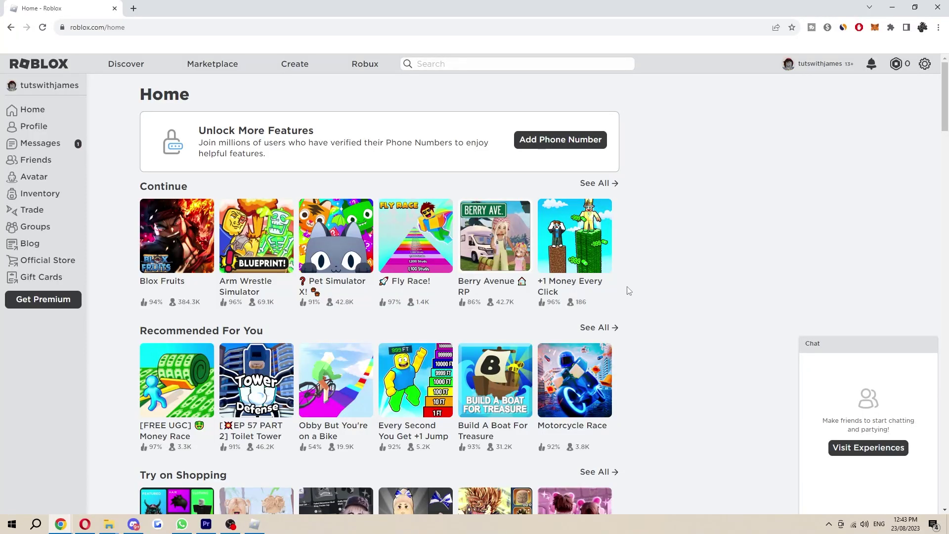
# - Go to My Settings through the gear menu on roblox.com
pyautogui.click(925, 69)
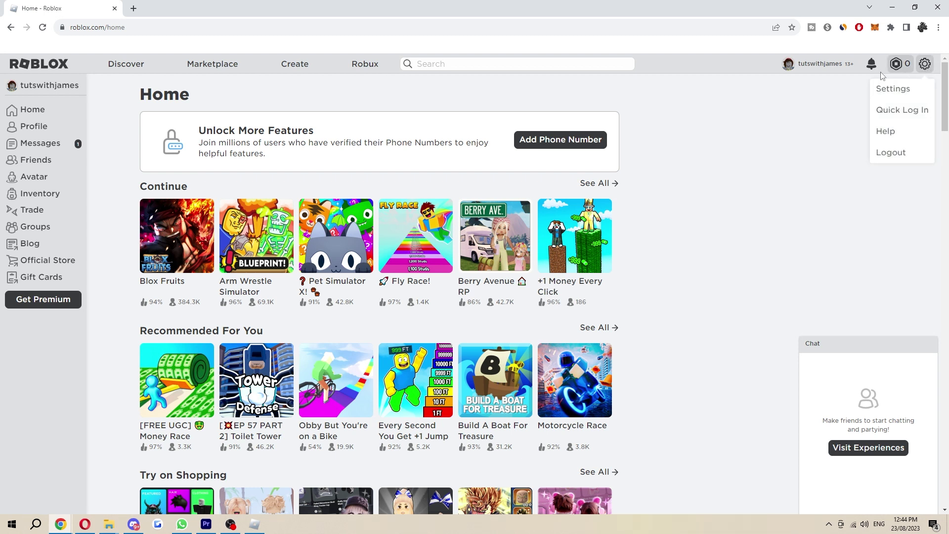
pyautogui.click(913, 92)
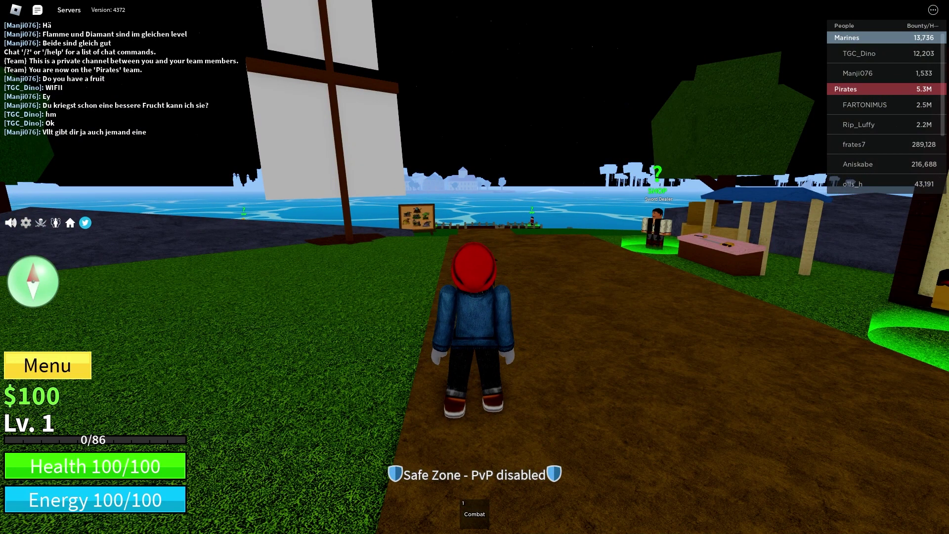
# - Turn the avatar around, dash forward, and run across the grass to the houses
pyautogui.press('s')
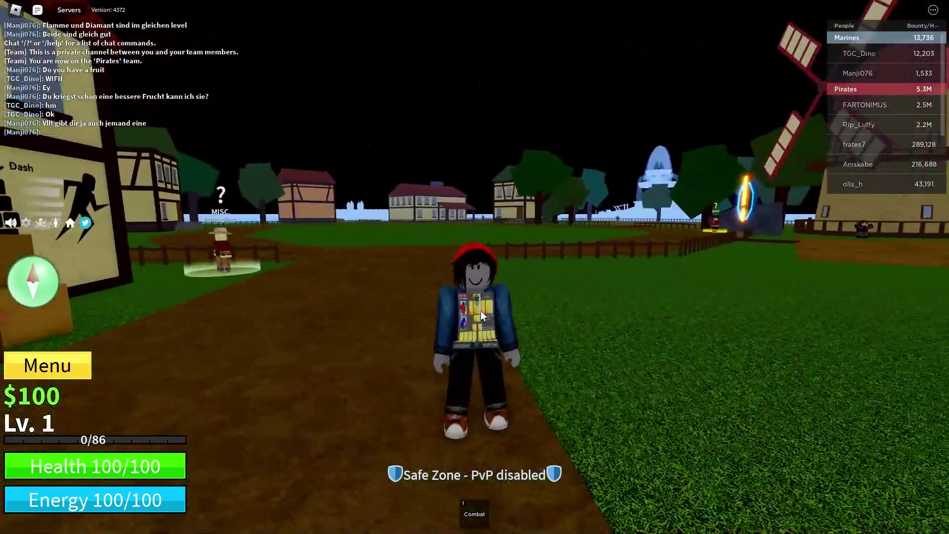
pyautogui.press('w')
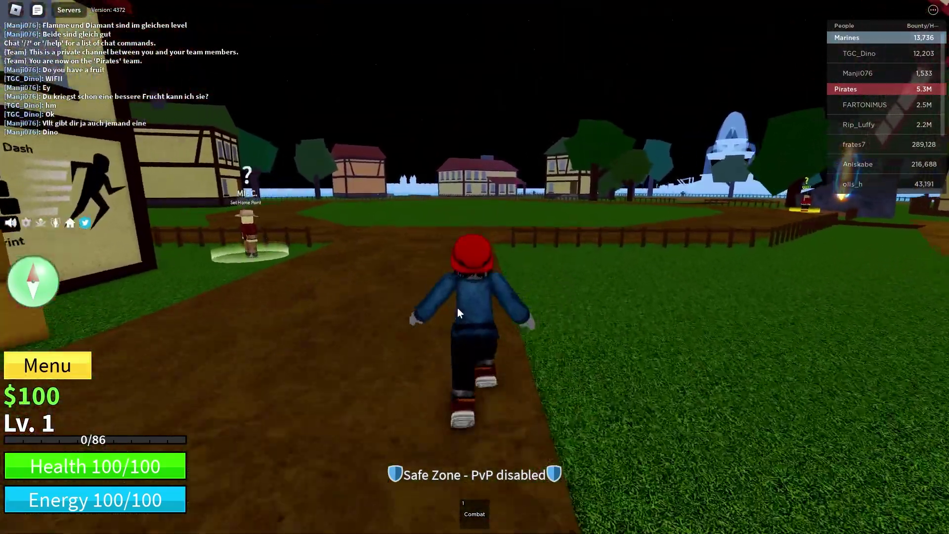
pyautogui.press('q')
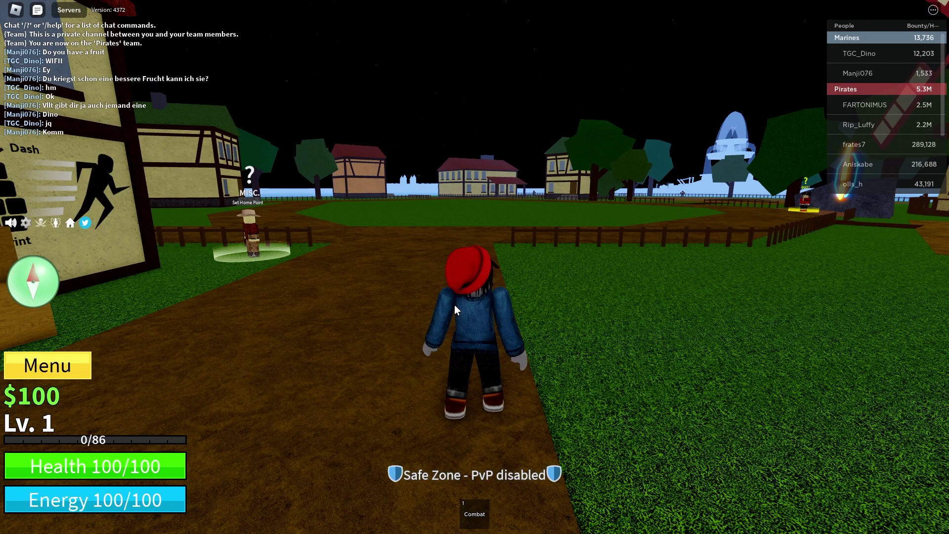
pyautogui.press('w')
pyautogui.press('d')
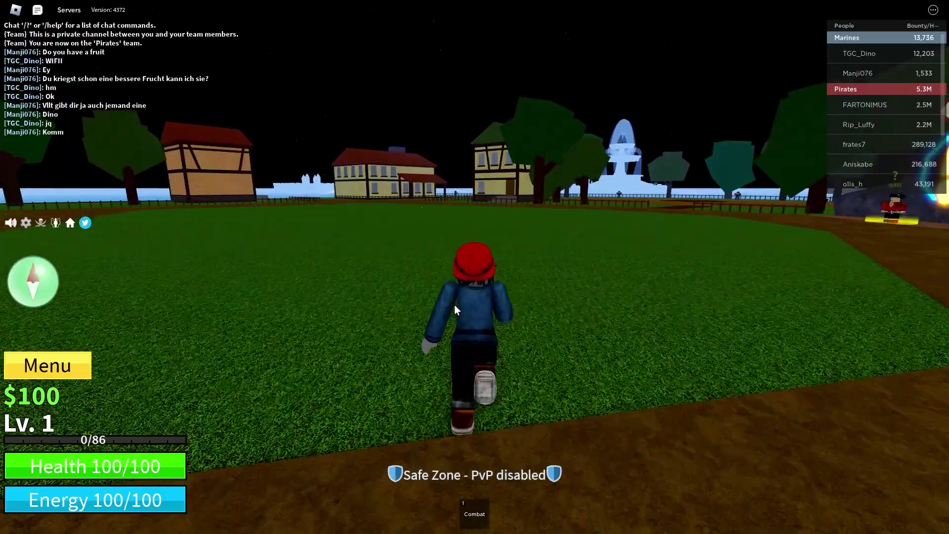
pyautogui.press('w')
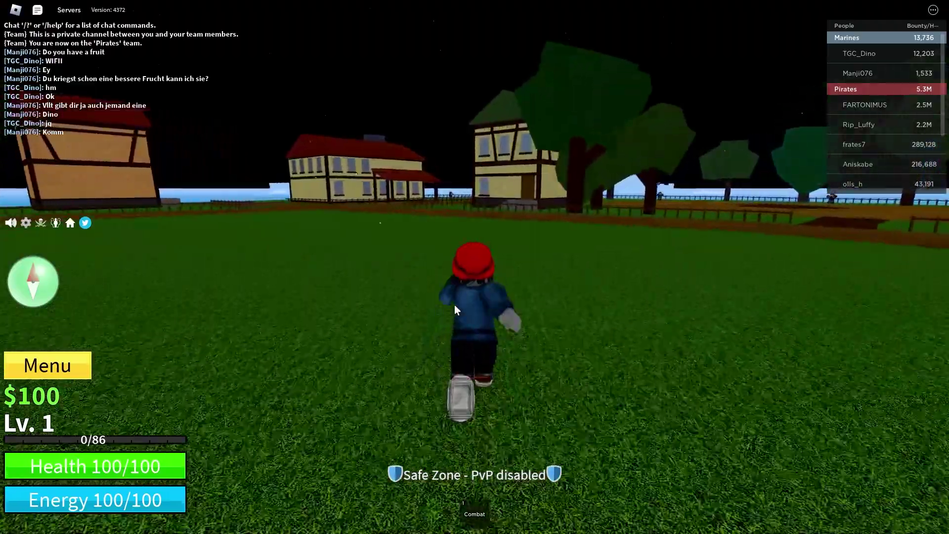
pyautogui.press('w')
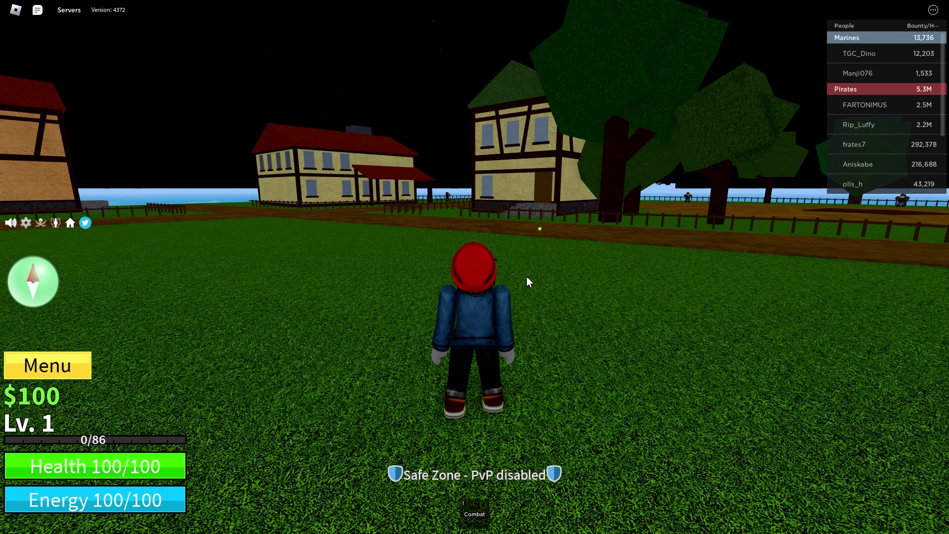
# - Orbit the view, then dash across the field to the fountain building
pyautogui.press('Right')
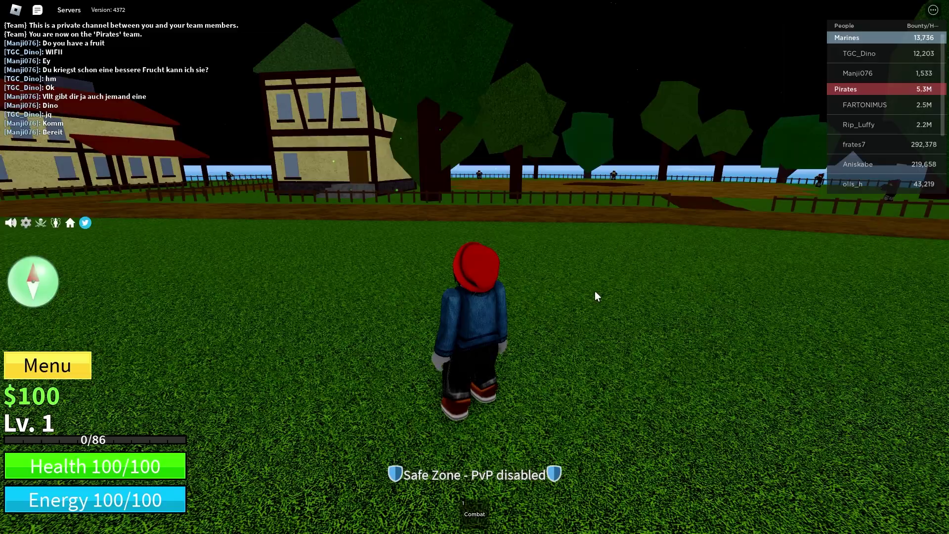
pyautogui.press('w')
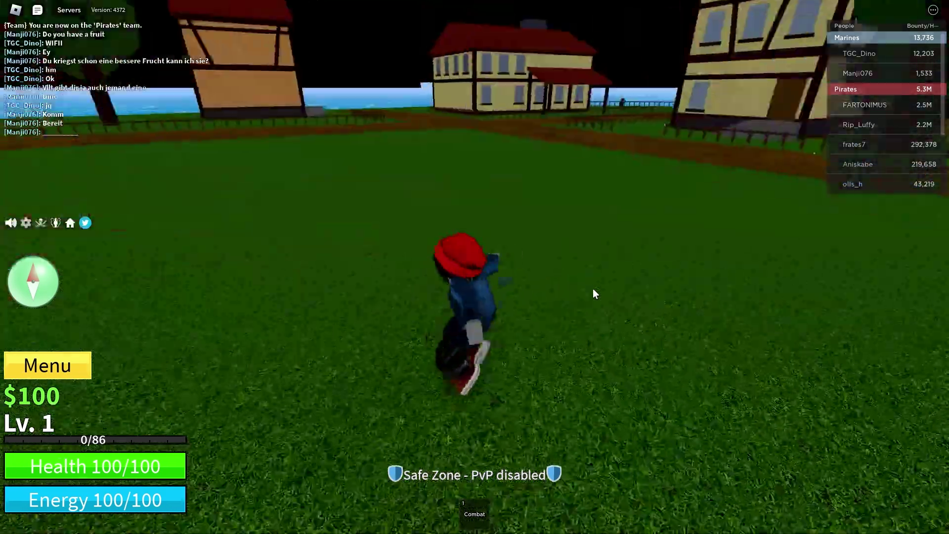
pyautogui.press('d')
pyautogui.press('q')
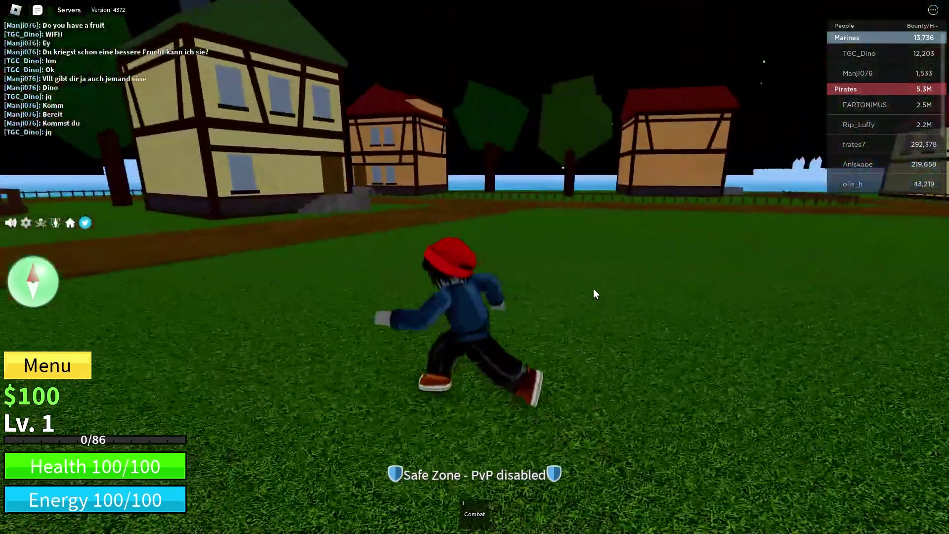
pyautogui.press('a')
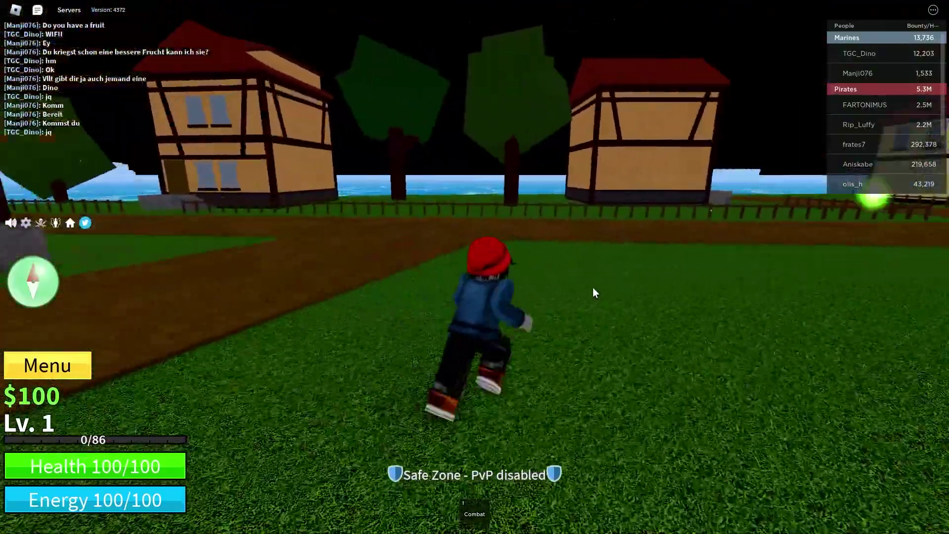
pyautogui.press('a')
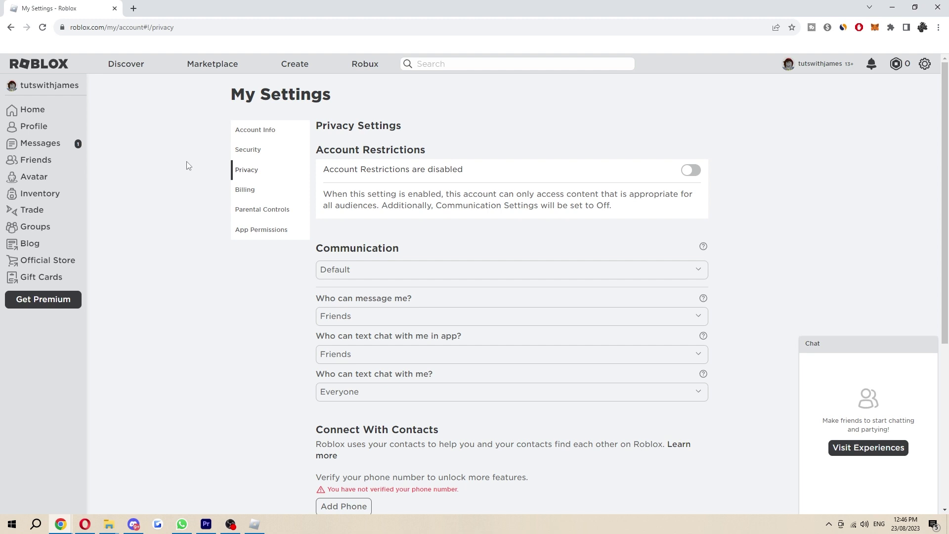
pyautogui.moveTo(228, 93); pyautogui.dragTo(559, 96)
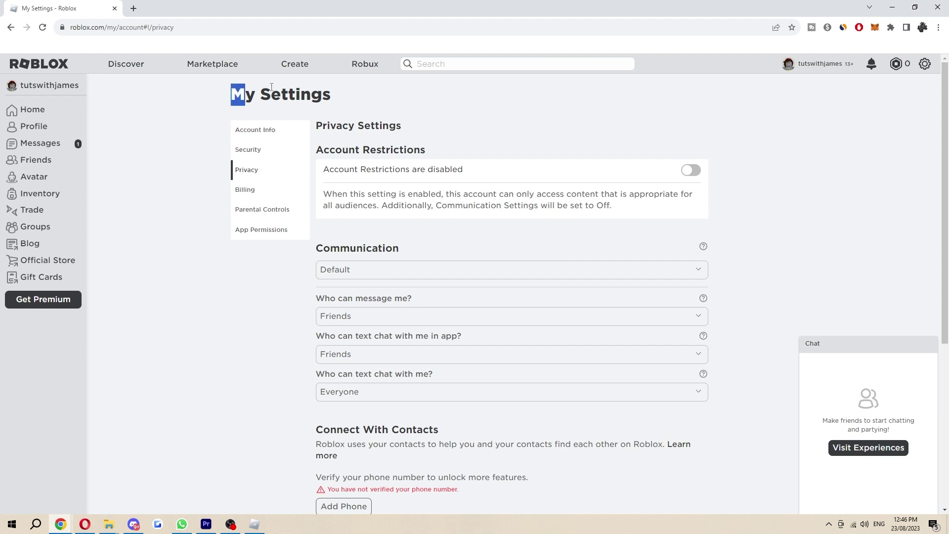
pyautogui.click(925, 65)
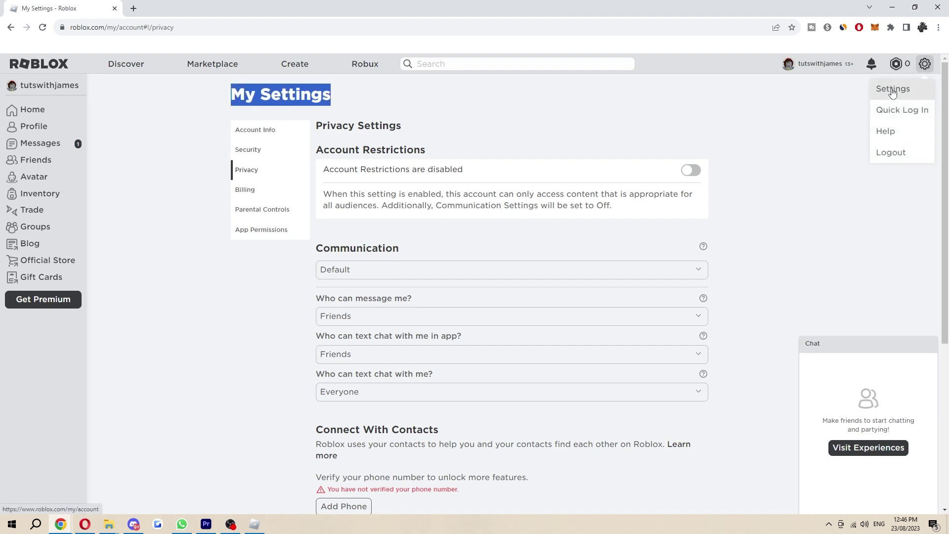
pyautogui.click(893, 90)
pyautogui.click(757, 109)
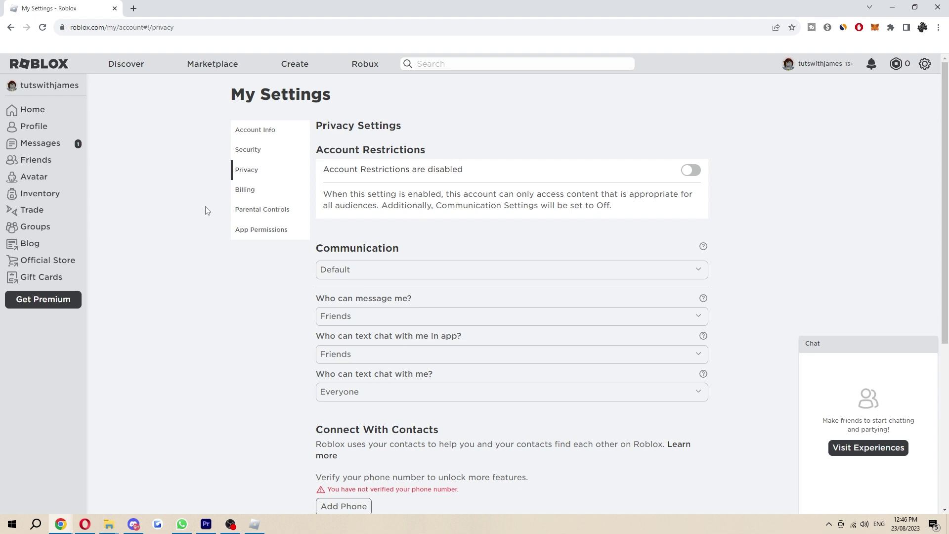
pyautogui.scroll(-2, 206, 211)
pyautogui.moveTo(465, 328)
pyautogui.mouseDown()
pyautogui.moveTo(298, 327)
pyautogui.moveTo(597, 367)
pyautogui.mouseUp()
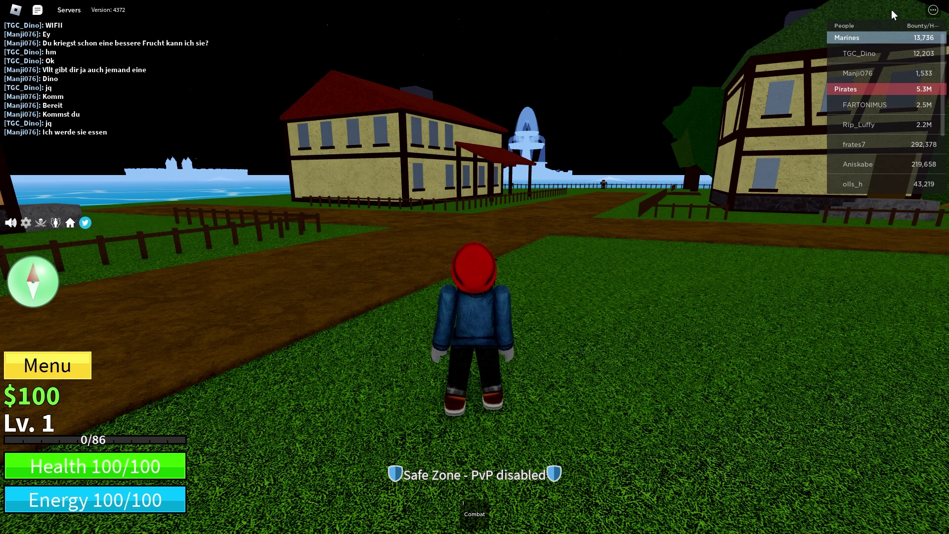
pyautogui.click(930, 12)
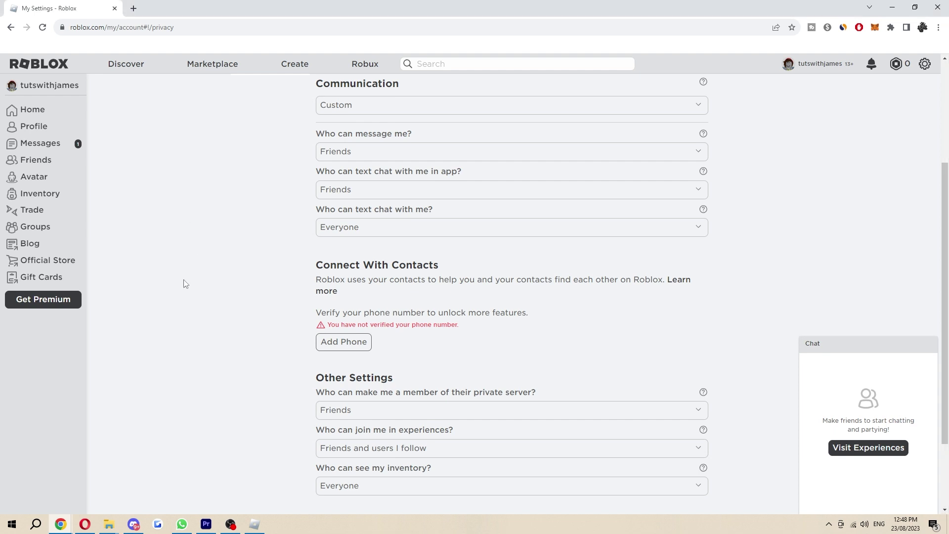
# - Go to the Roblox Help site's Roblox Account category via the gear menu
pyautogui.click(925, 64)
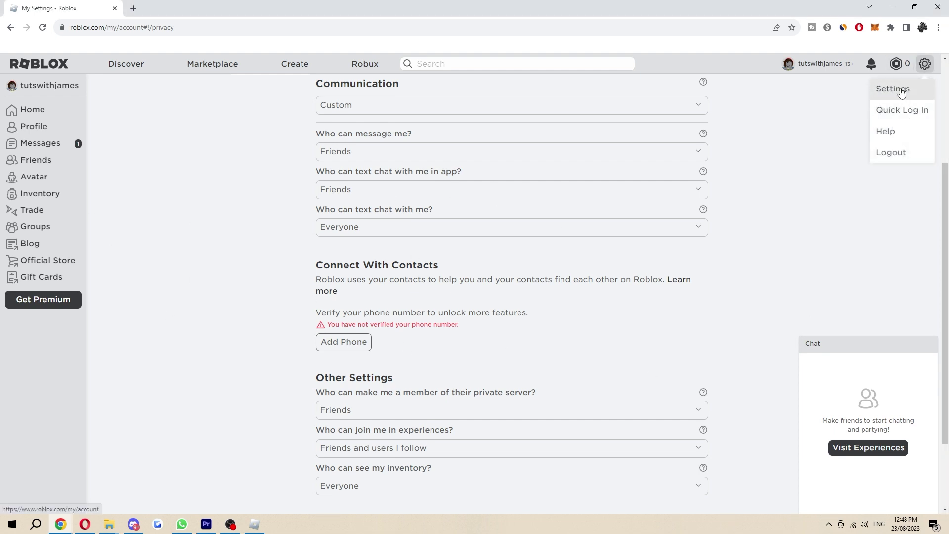
pyautogui.click(890, 129)
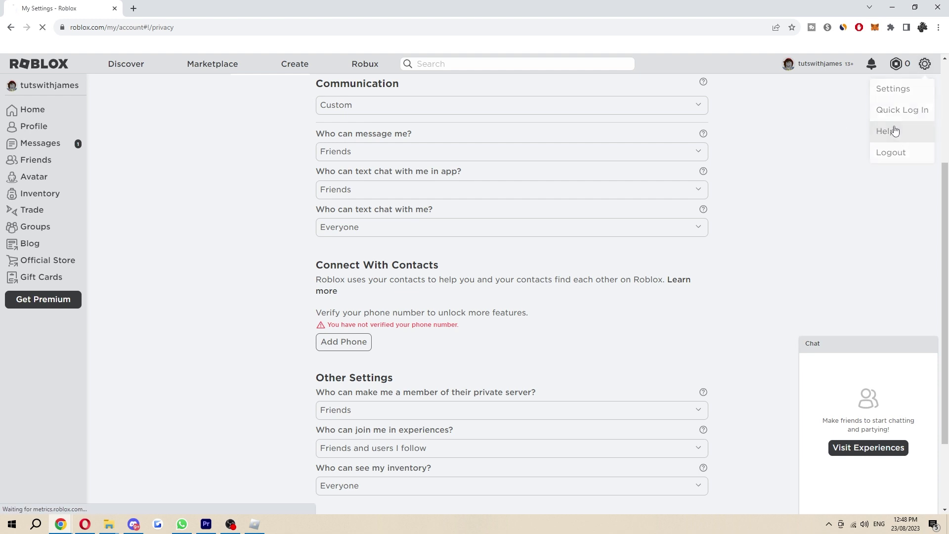
pyautogui.click(356, 299)
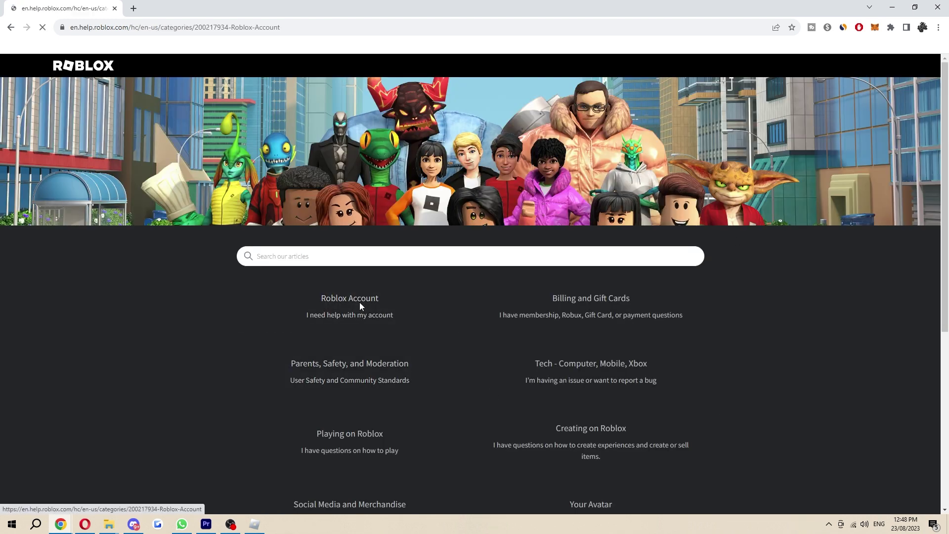
pyautogui.scroll(-1, 480, 368)
pyautogui.scroll(1, 480, 368)
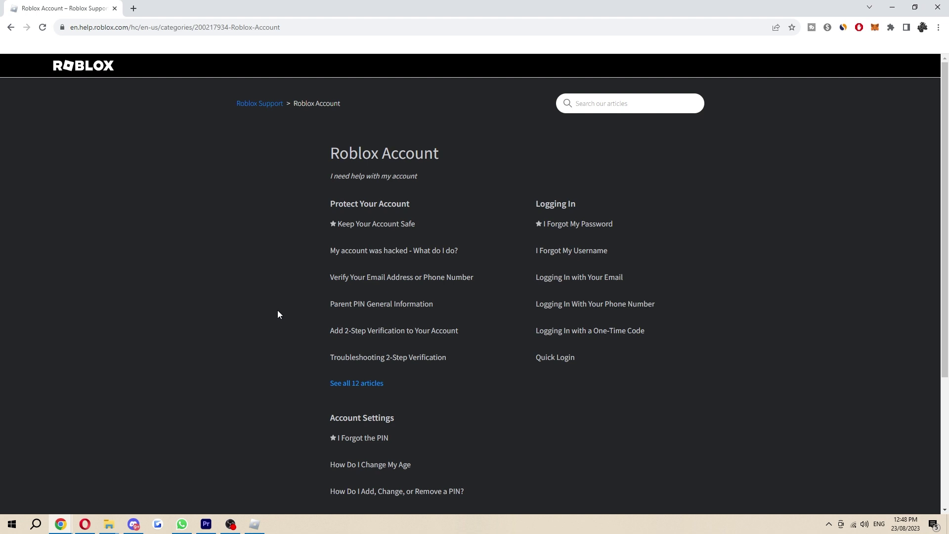
# - Open the Verify Email article and follow its 'Contact support here' link
pyautogui.click(383, 280)
pyautogui.scroll(-10, 482, 304)
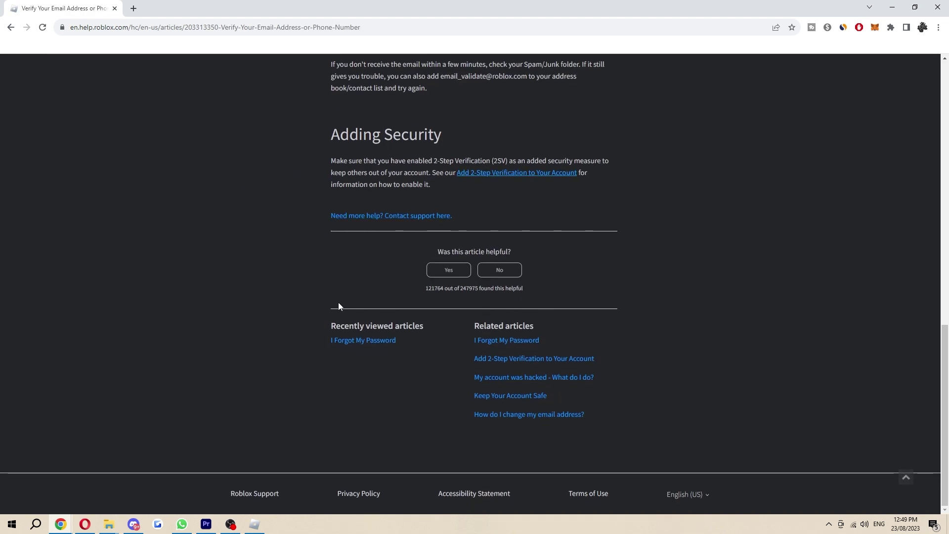
pyautogui.moveTo(326, 61); pyautogui.dragTo(480, 225)
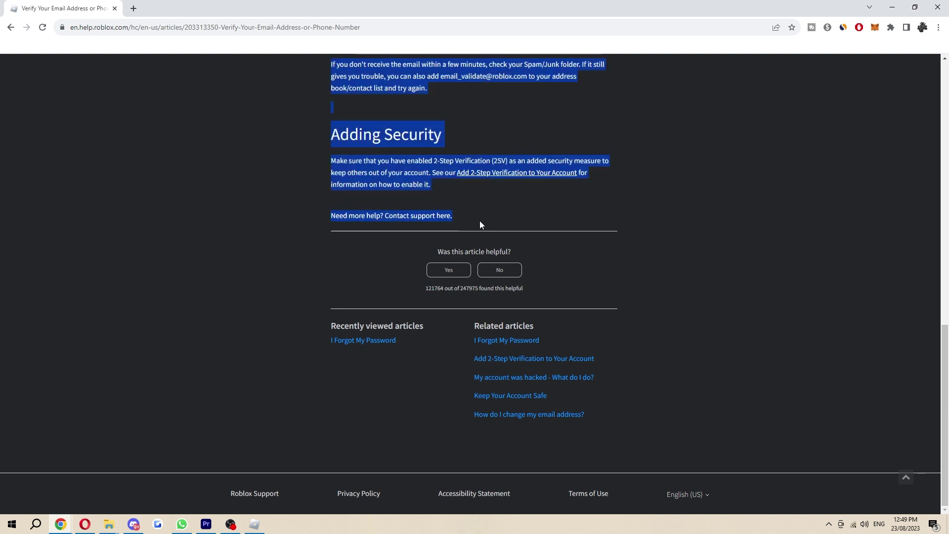
pyautogui.click(480, 225)
pyautogui.click(424, 216)
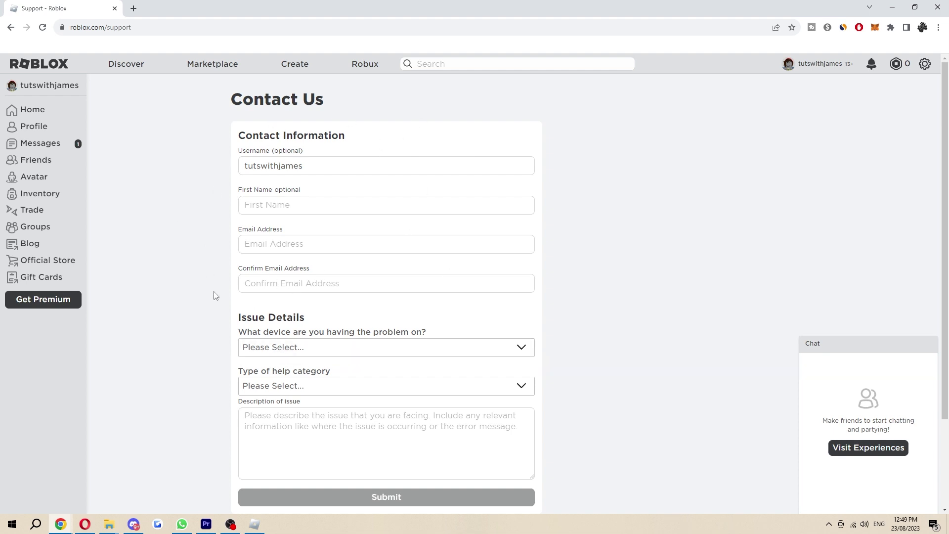
pyautogui.scroll(-2, 392, 174)
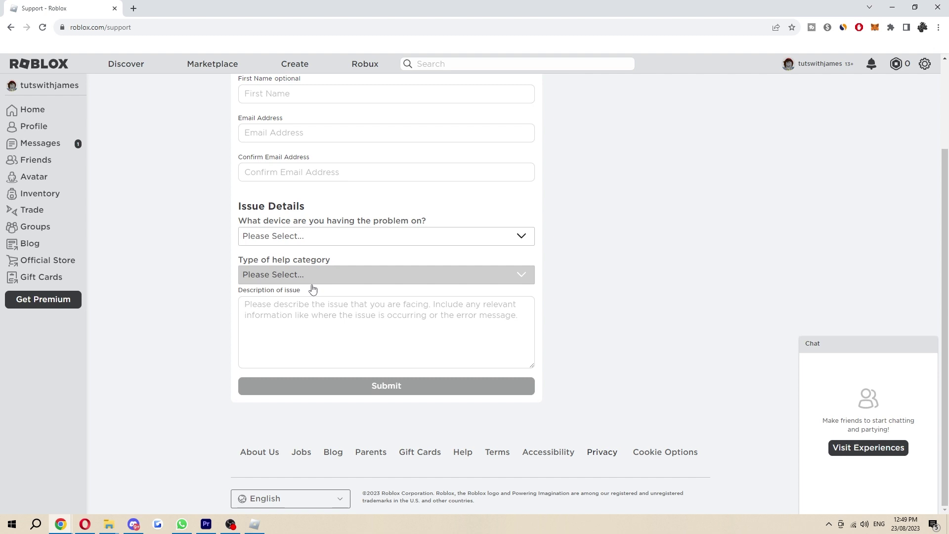
# - Look through the device and help category dropdowns unchanged, then focus the Description box
pyautogui.click(386, 236)
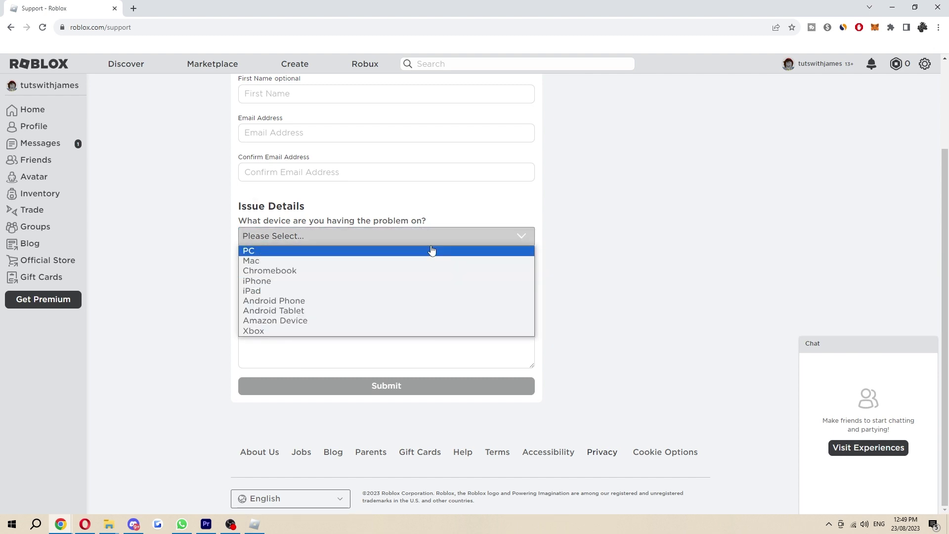
pyautogui.click(428, 203)
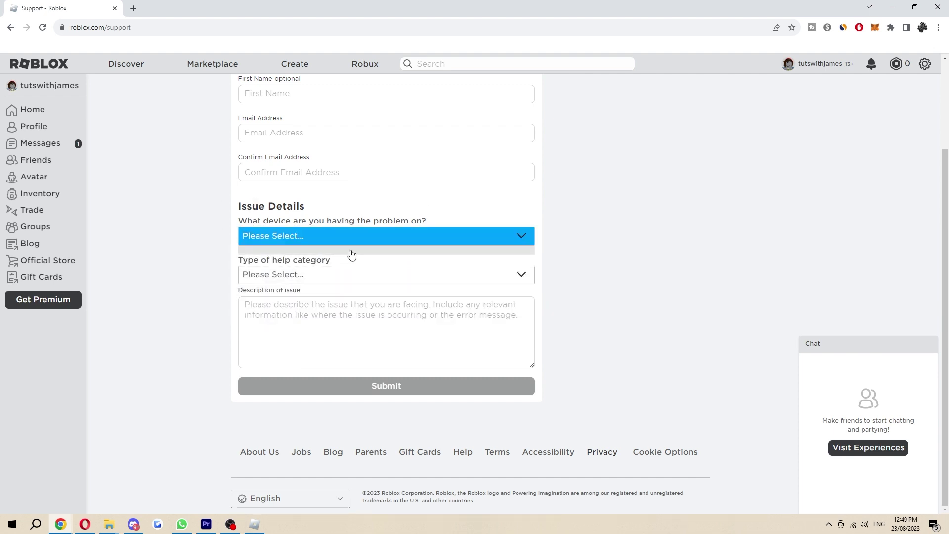
pyautogui.click(356, 239)
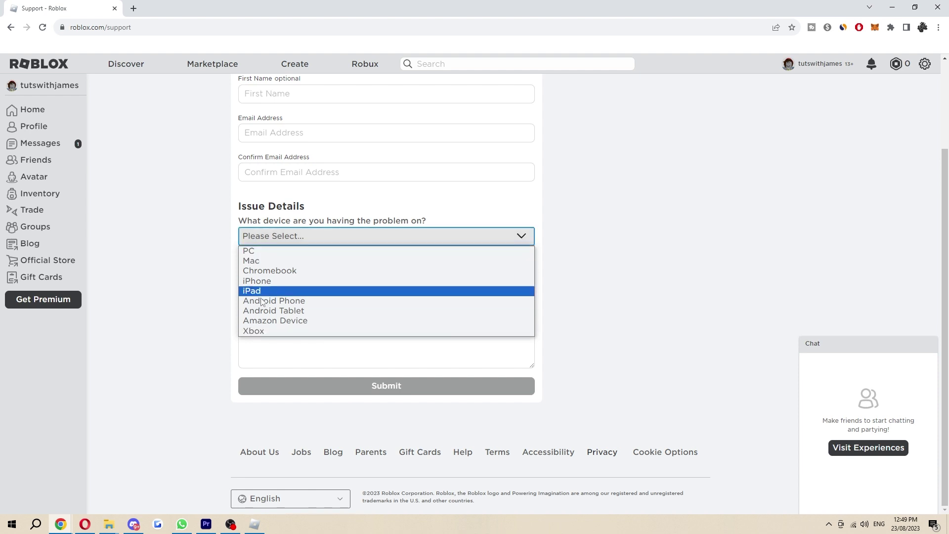
pyautogui.click(211, 281)
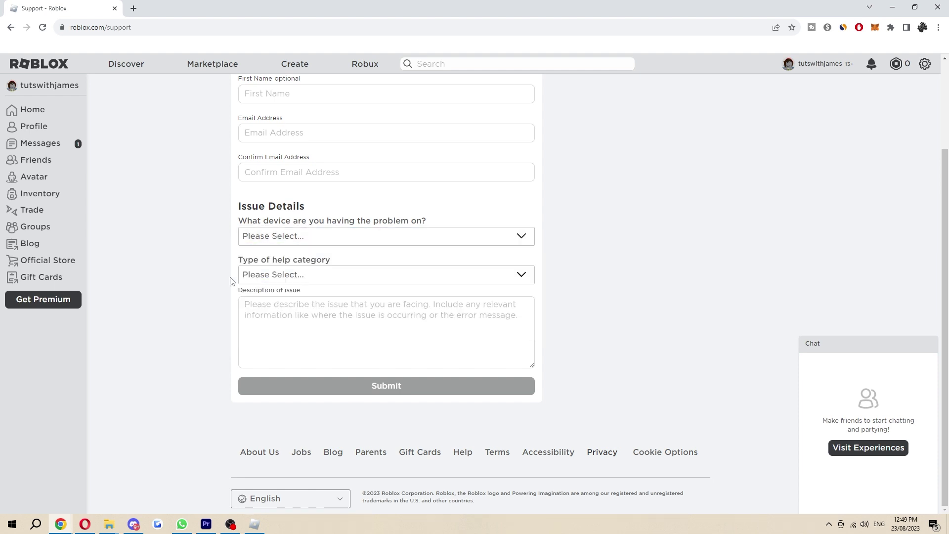
pyautogui.click(311, 275)
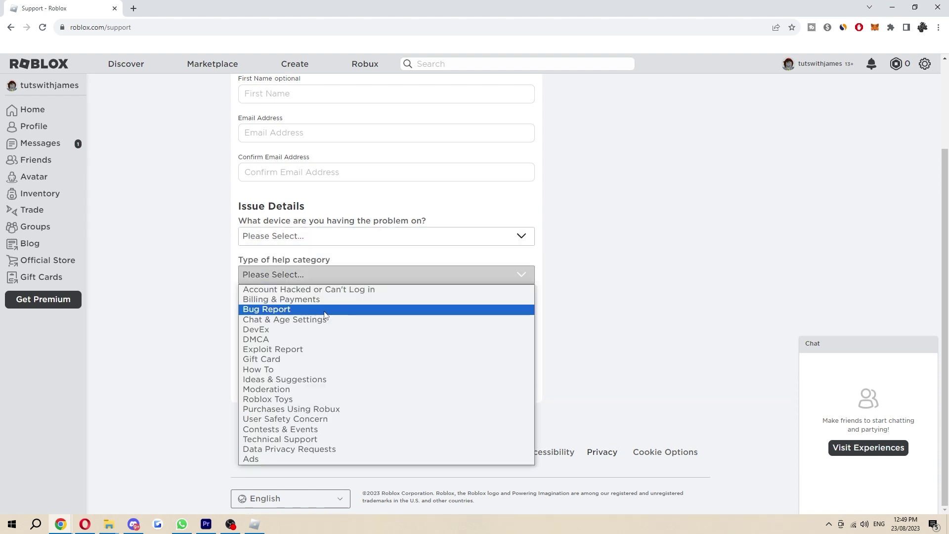
pyautogui.click(152, 320)
pyautogui.click(409, 324)
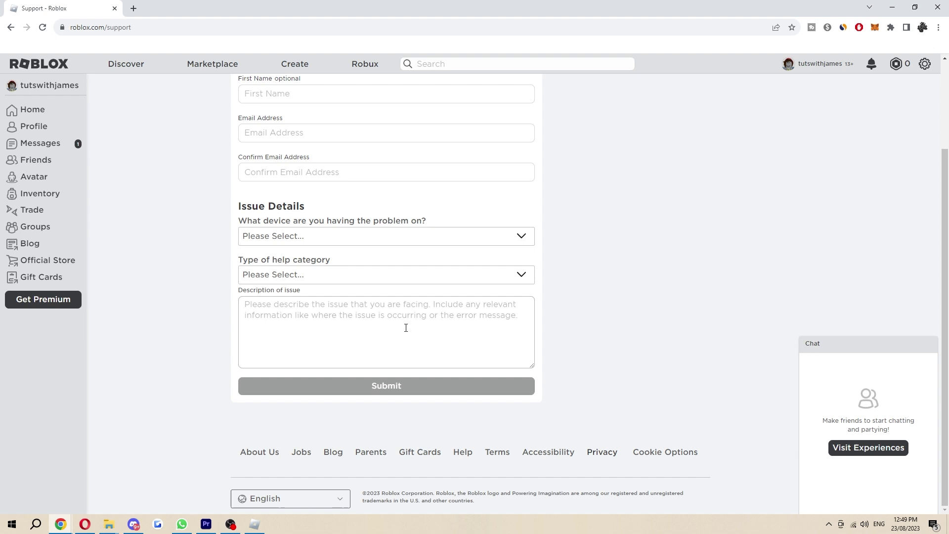
# - Paste the face-tracking request and put the cursor before 'x y z'
pyautogui.write('ive tried to fix roblox face tracking not working or showing up however ive tried x y z and its still not working for me. Please enable this feature on my account!')
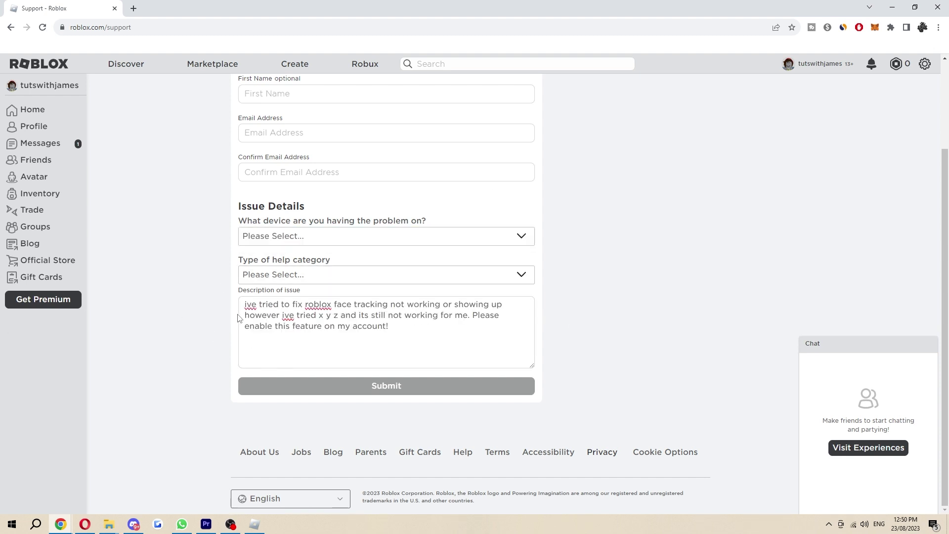
pyautogui.moveTo(245, 305); pyautogui.dragTo(503, 304)
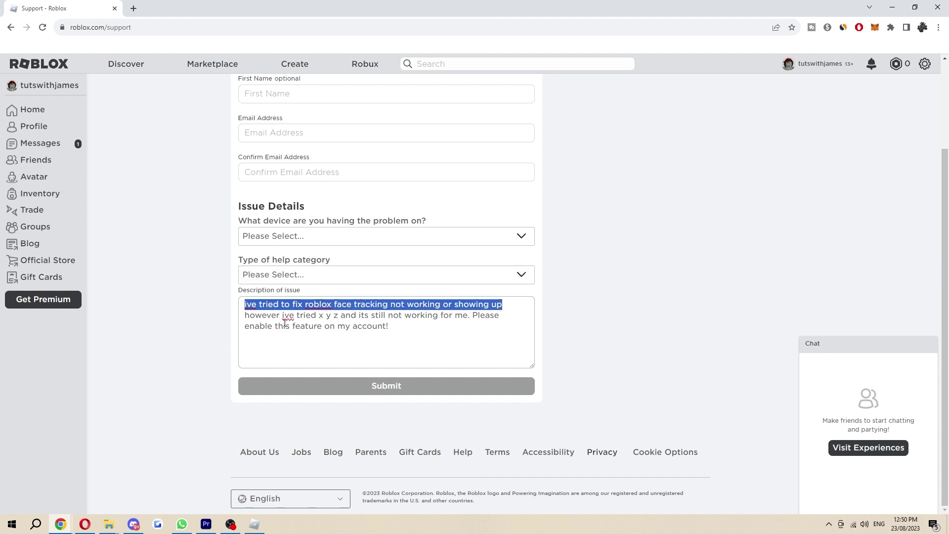
pyautogui.click(324, 315)
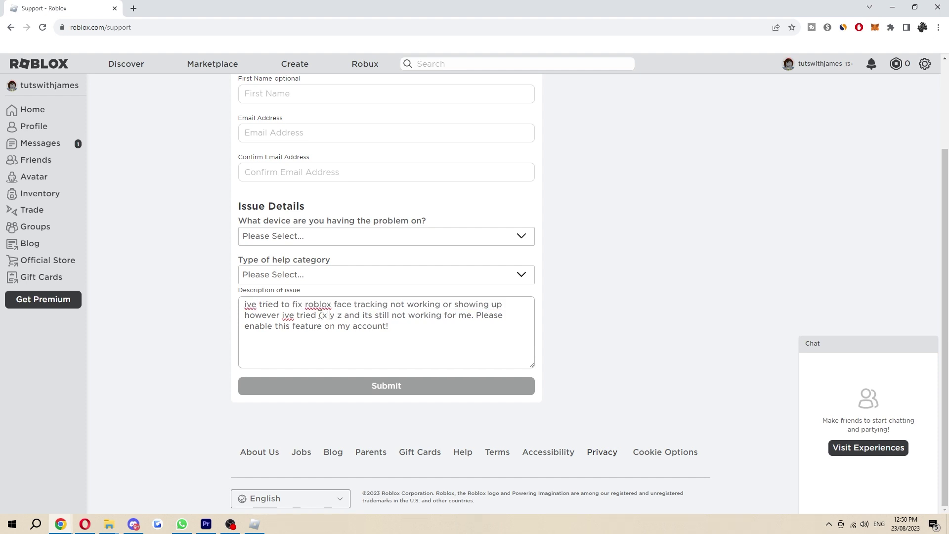
pyautogui.write(')')
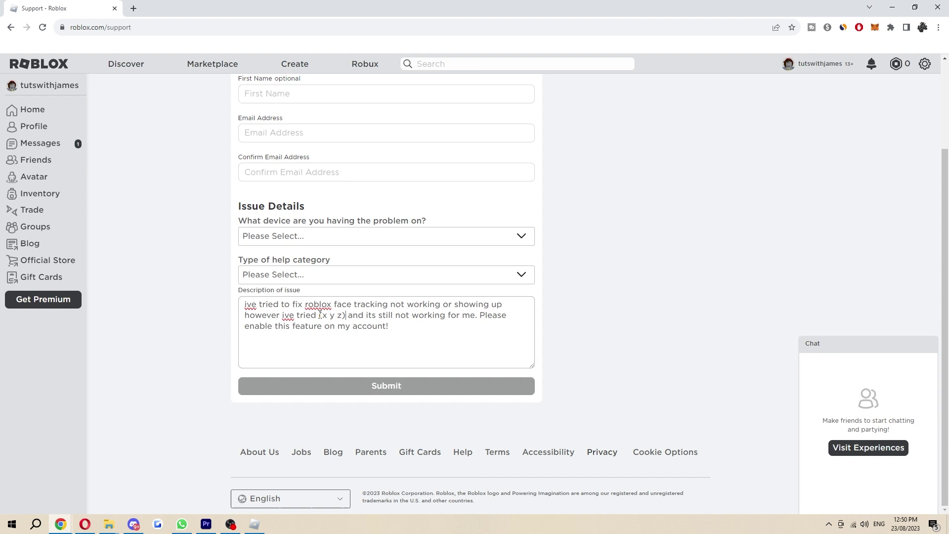